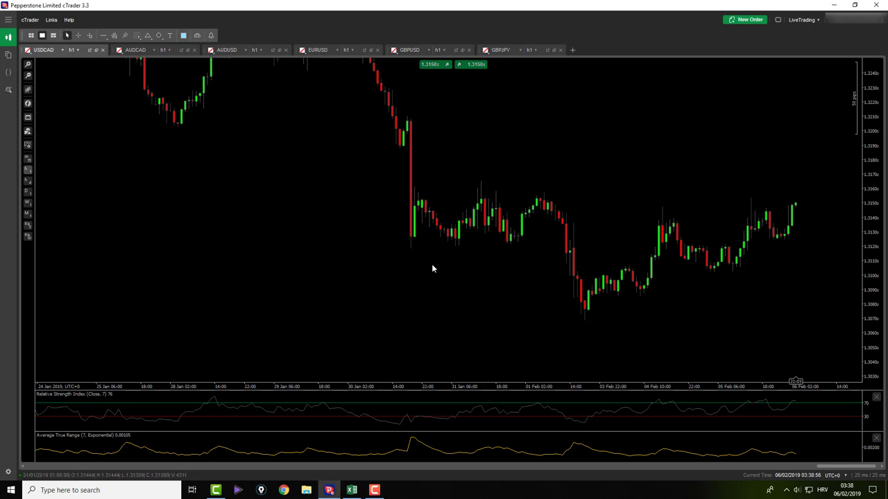
Trace the recent highs and lows of the USDCAD hourly chart with the crosshair.
click(78, 36)
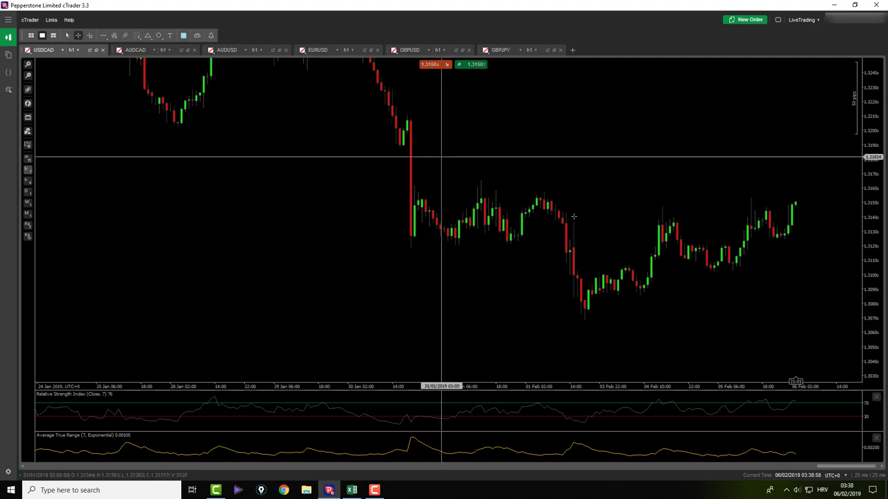
drag(551, 185, 644, 237)
drag(637, 299, 689, 294)
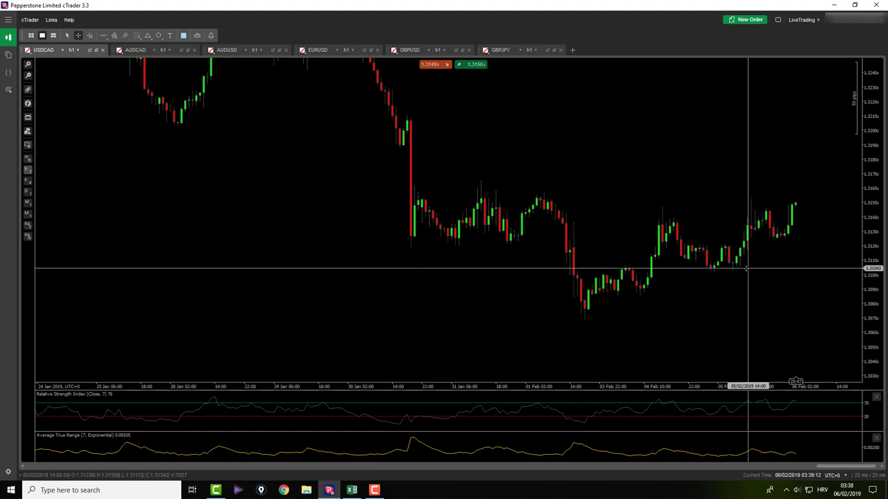
key(Escape)
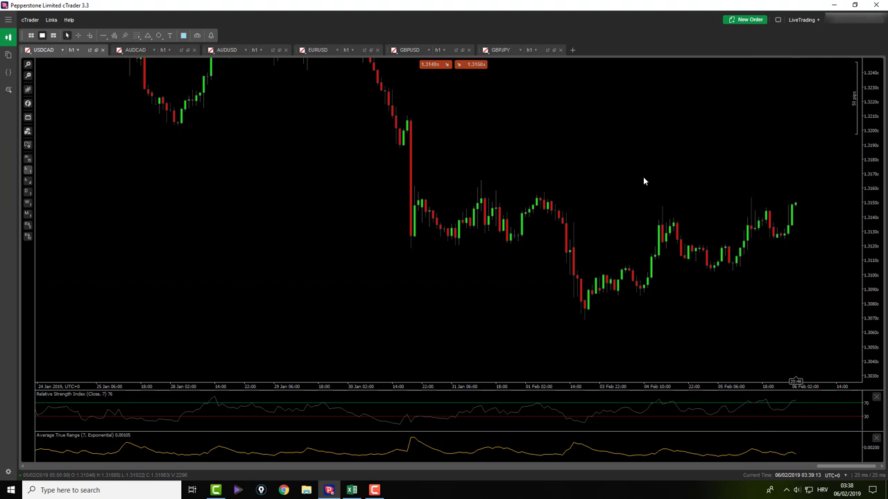
Draw a Fibonacci retracement on USDCAD from the 5 February low at 1.31022 to that day's high at 1.31533.
click(136, 38)
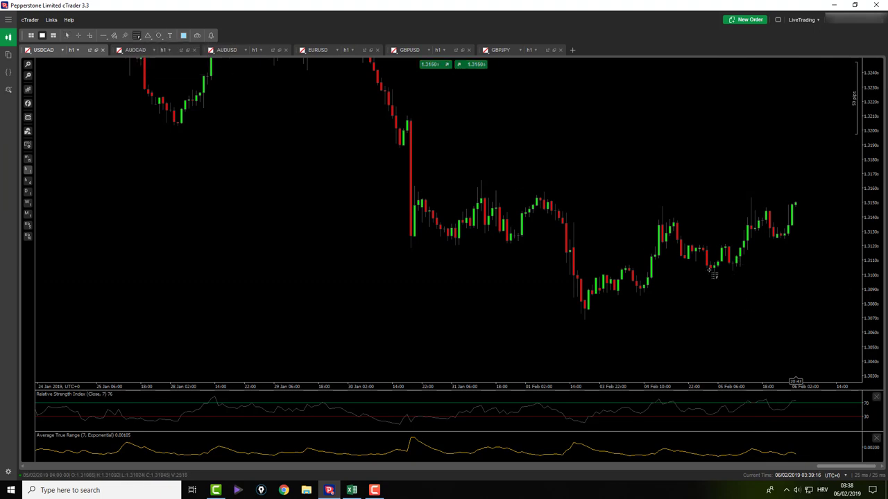
drag(714, 273, 750, 199)
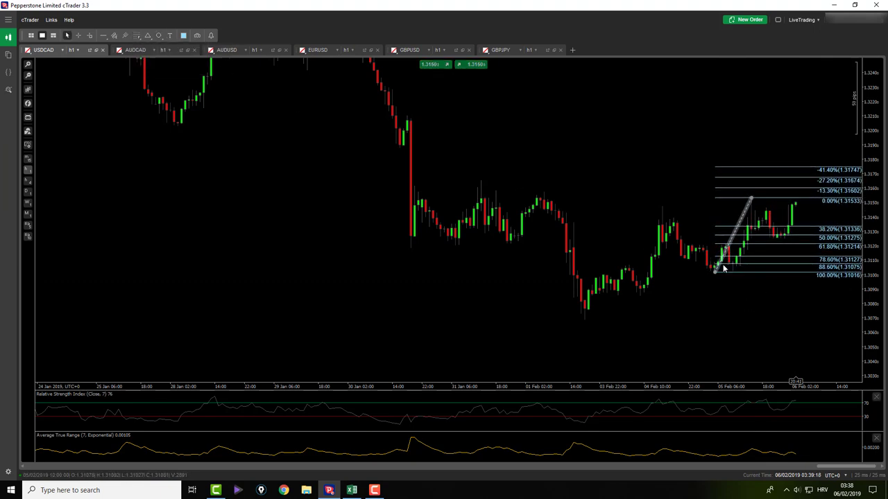
drag(715, 273, 715, 271)
click(707, 216)
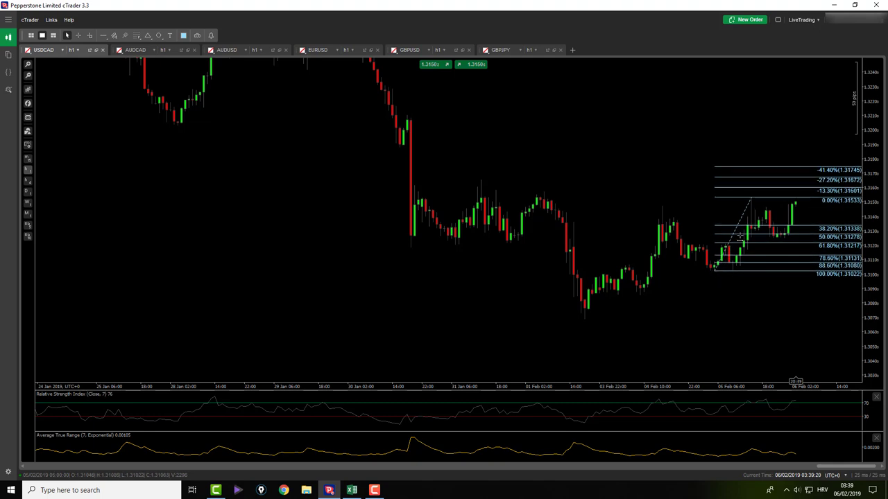
Inspect the lower retracement levels with the crosshair and create a USDCAD price alert for Bid ≤ 1.31192.
middle_click(766, 255)
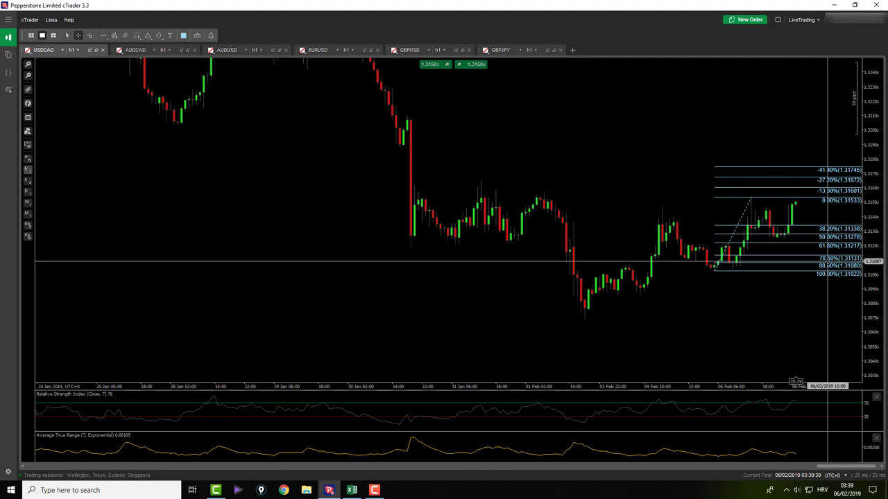
middle_click(810, 247)
right_click(811, 251)
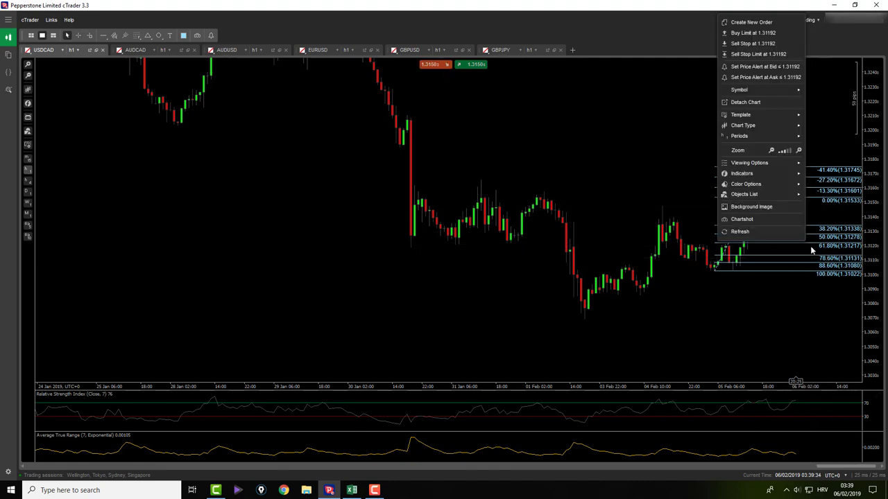
click(766, 68)
click(455, 319)
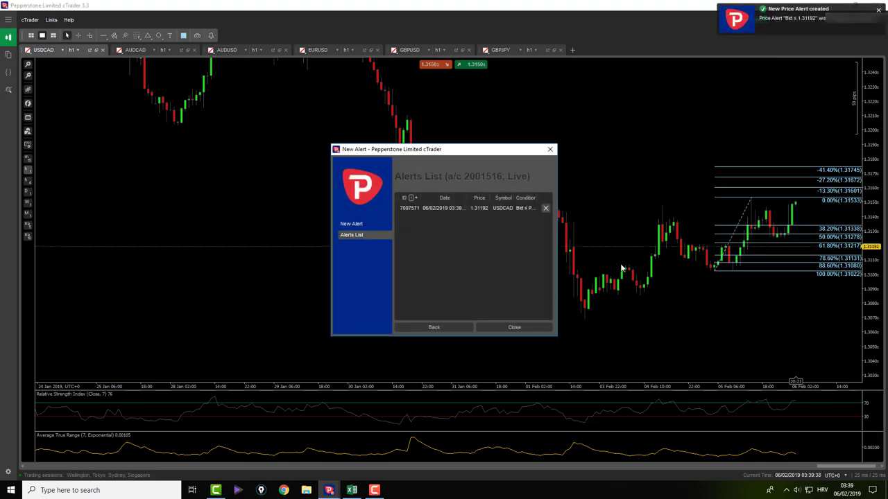
click(550, 150)
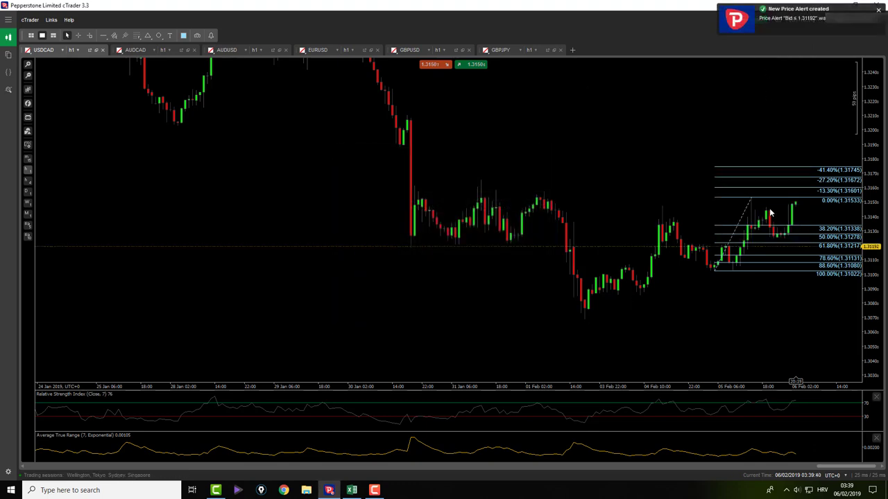
Delete the Fibonacci retracement from the USDCAD chart and inspect the recent candles with the crosshair.
click(751, 200)
key(Delete)
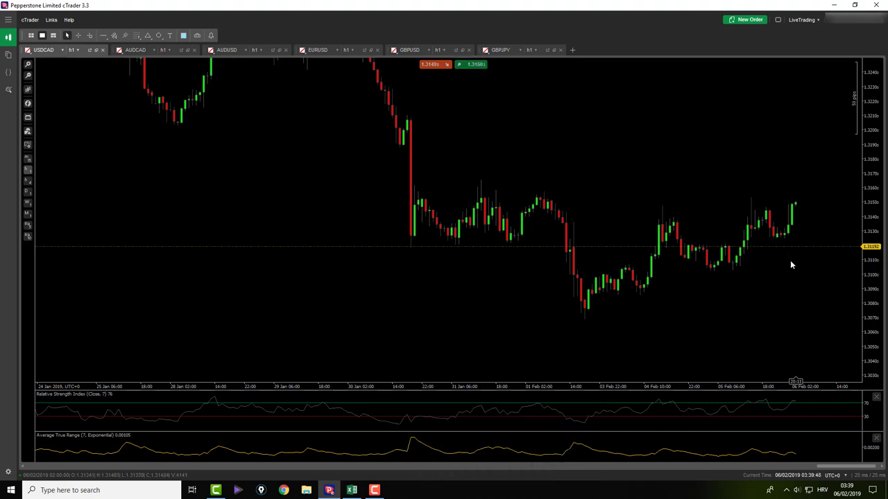
middle_click(767, 249)
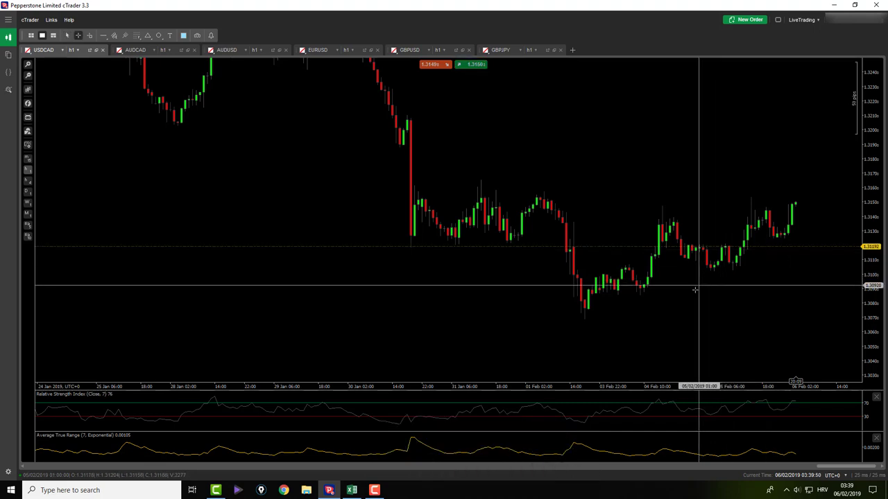
Open the AUDCAD hourly chart and examine its recent swing highs and lows, both close up and over a longer period.
click(135, 49)
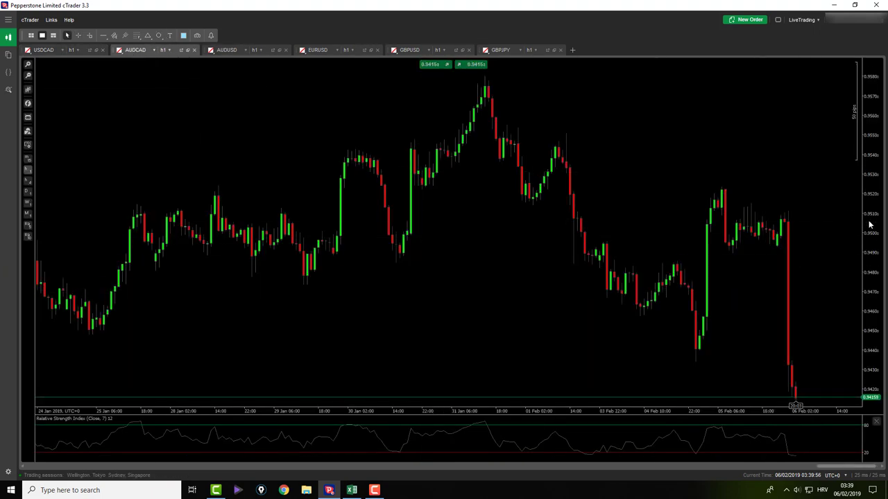
middle_click(765, 297)
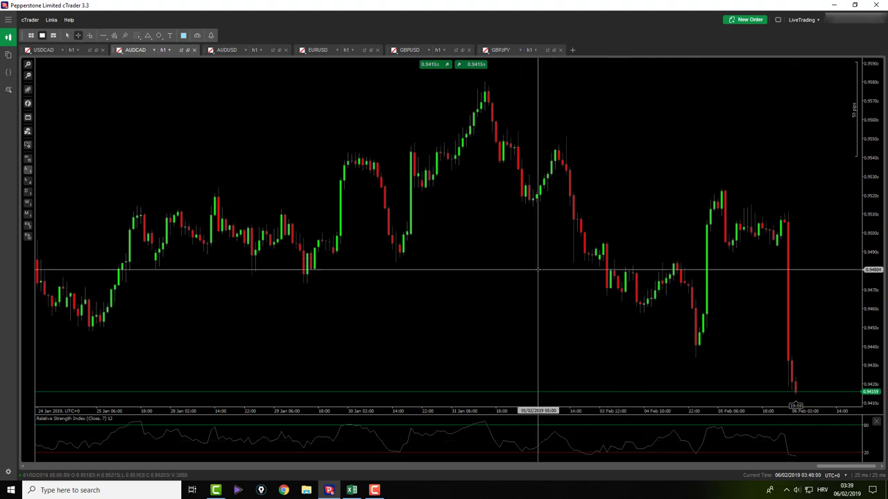
middle_click(517, 289)
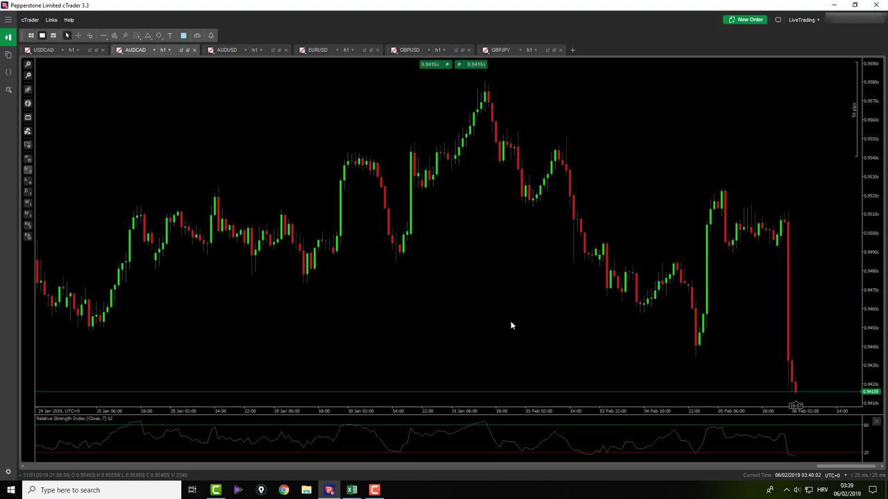
middle_click(594, 217)
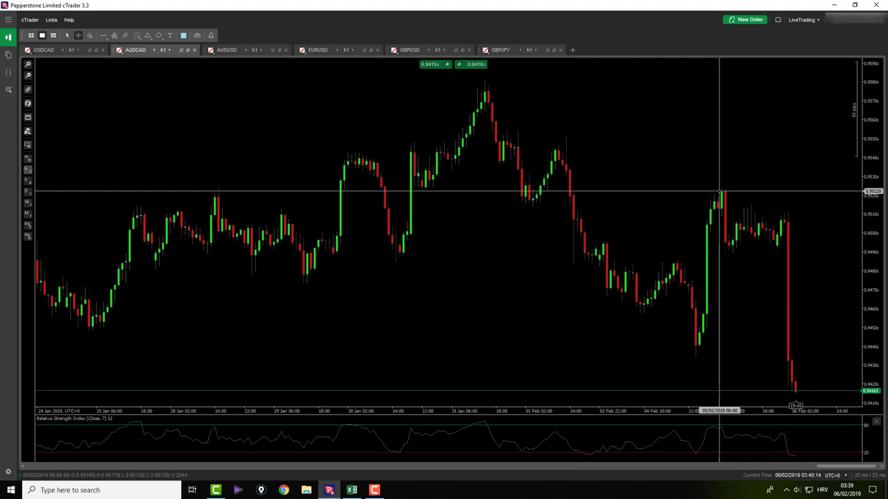
middle_click(785, 378)
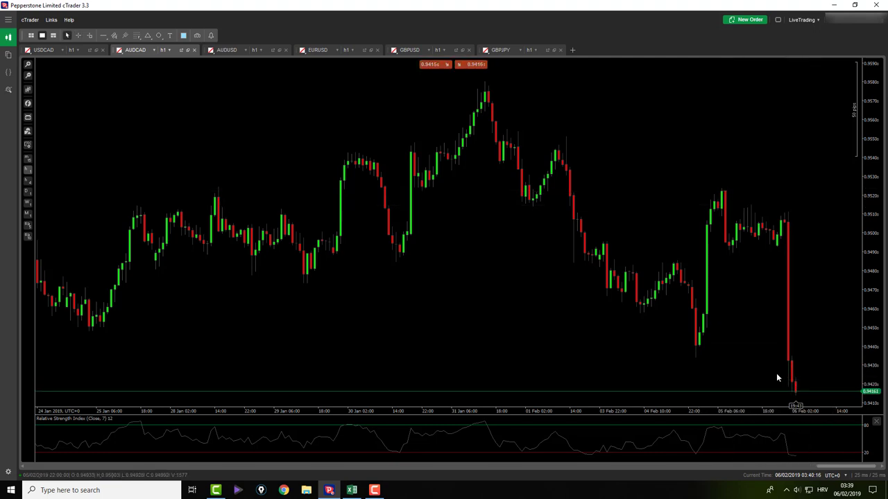
scroll(776, 378, down, 1)
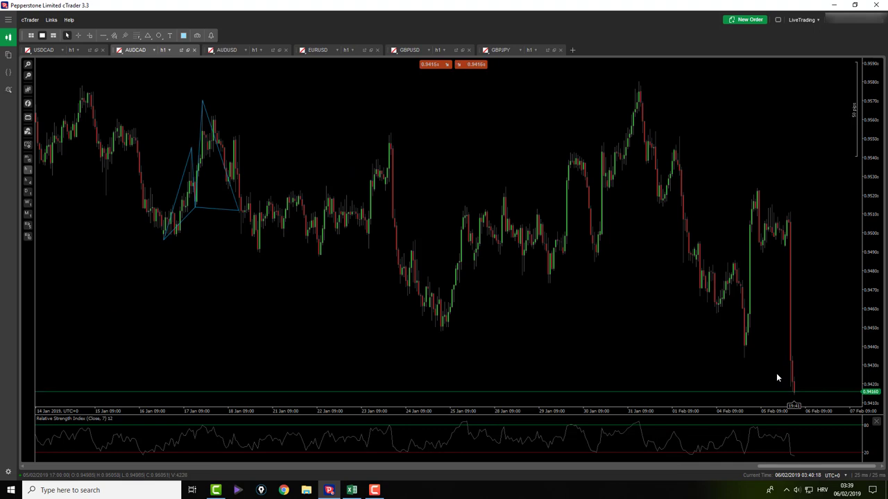
scroll(776, 373, up, 1)
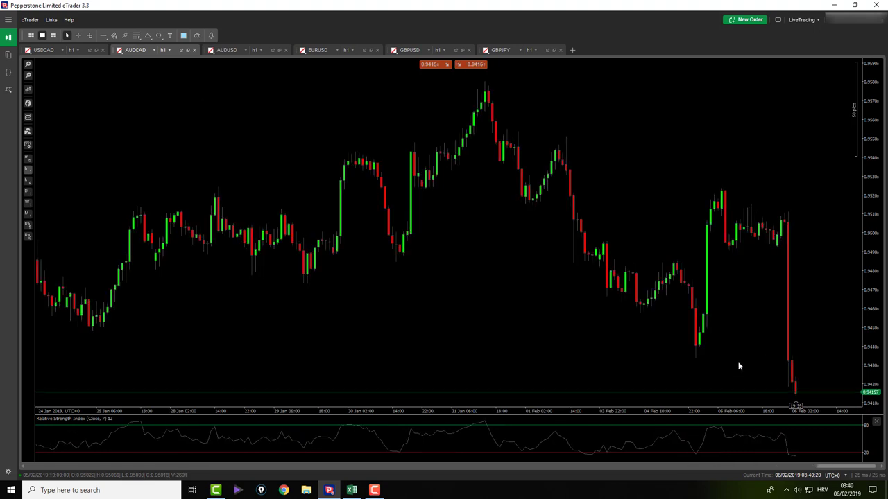
drag(604, 289, 599, 323)
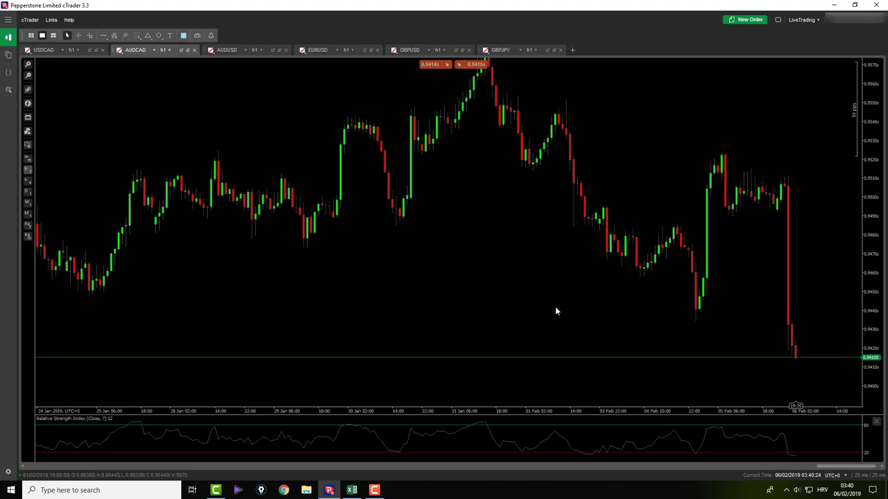
scroll(523, 313, down, 1)
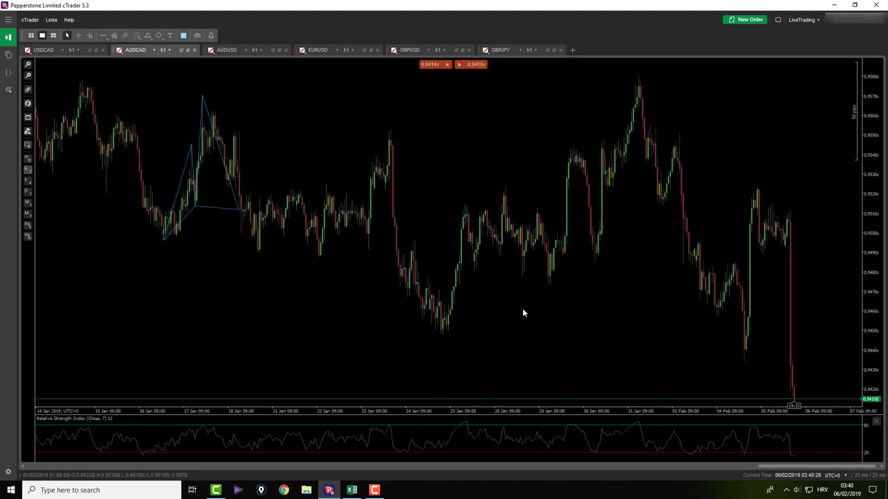
scroll(523, 312, up, 1)
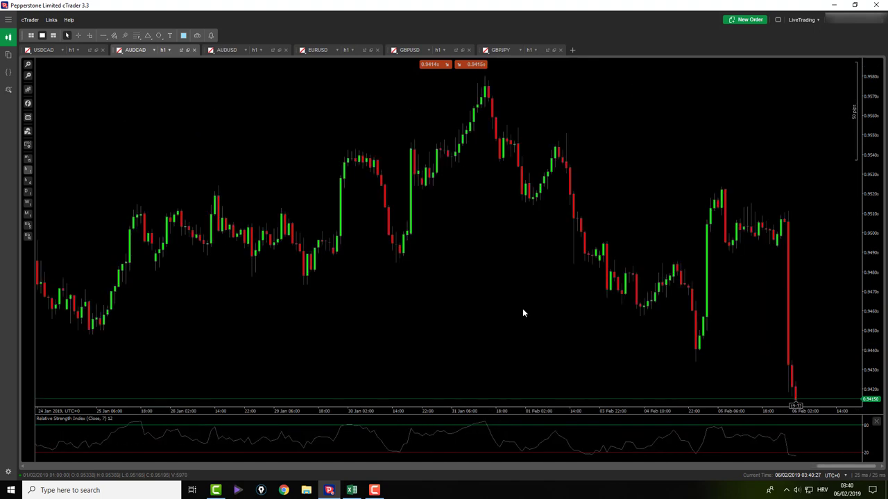
Open the AUDUSD chart and delete both triangles of the old drawn pattern.
click(235, 50)
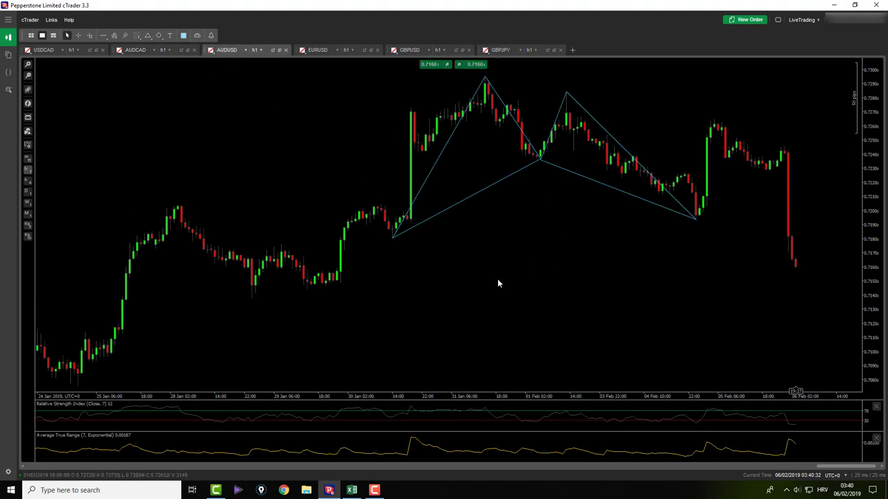
click(429, 218)
key(Delete)
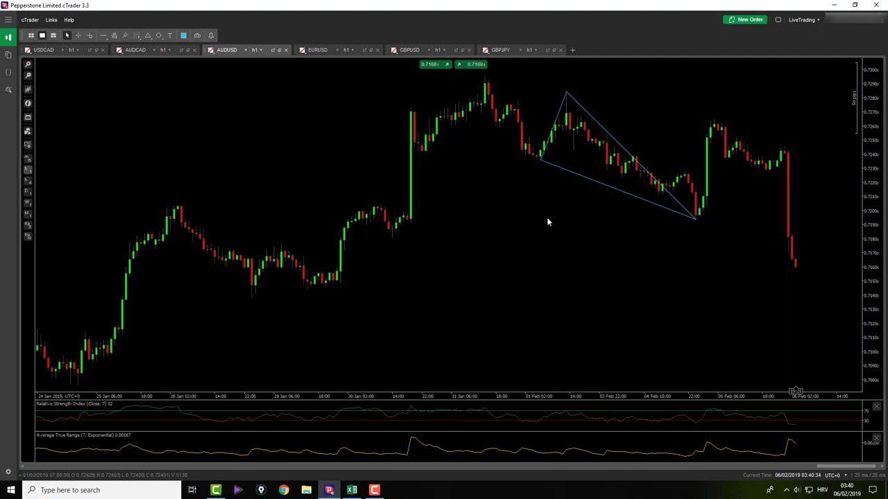
click(559, 167)
key(Delete)
Draw a Fibonacci retracement on AUDUSD from the 28 January low at 0.71380 to the 31 January high at 0.72952 and inspect its levels.
click(137, 36)
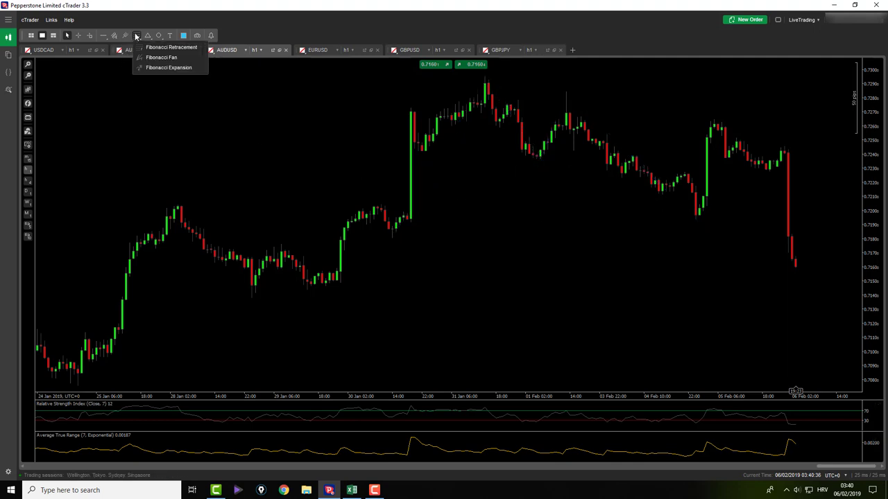
click(159, 50)
mouse_move(250, 297)
mouse_down()
mouse_move(494, 74)
mouse_move(485, 76)
mouse_up()
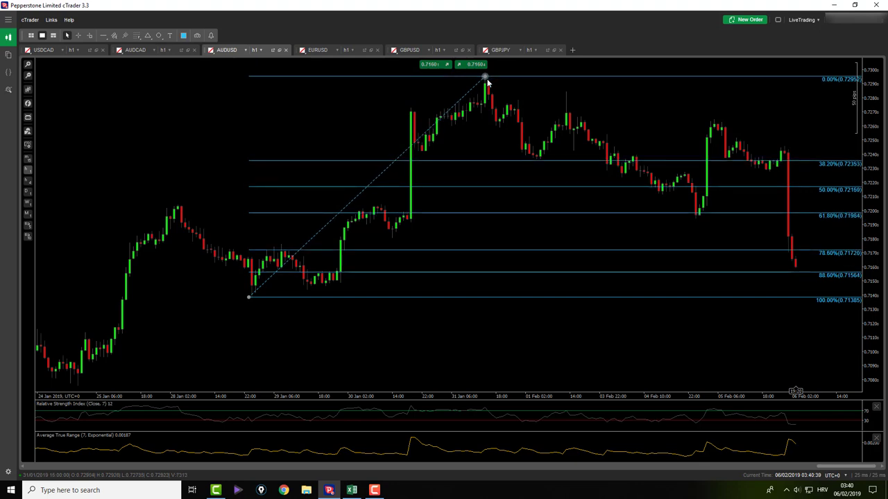
drag(249, 297, 253, 299)
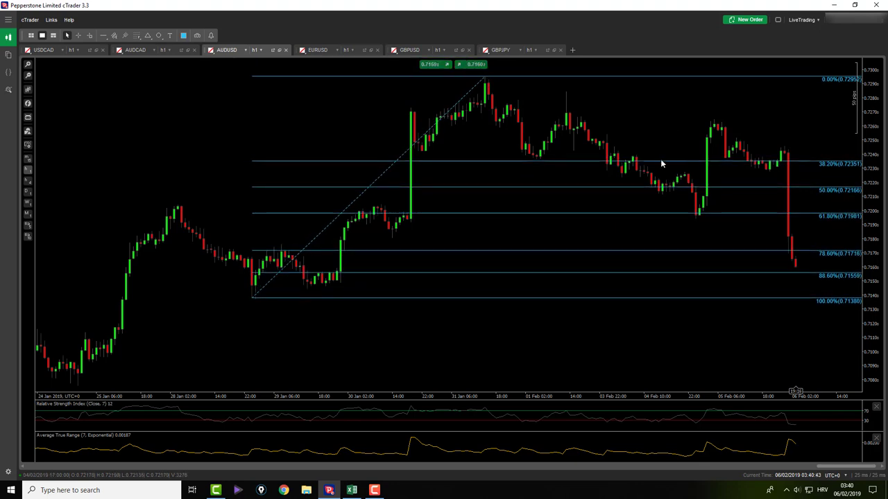
middle_click(253, 310)
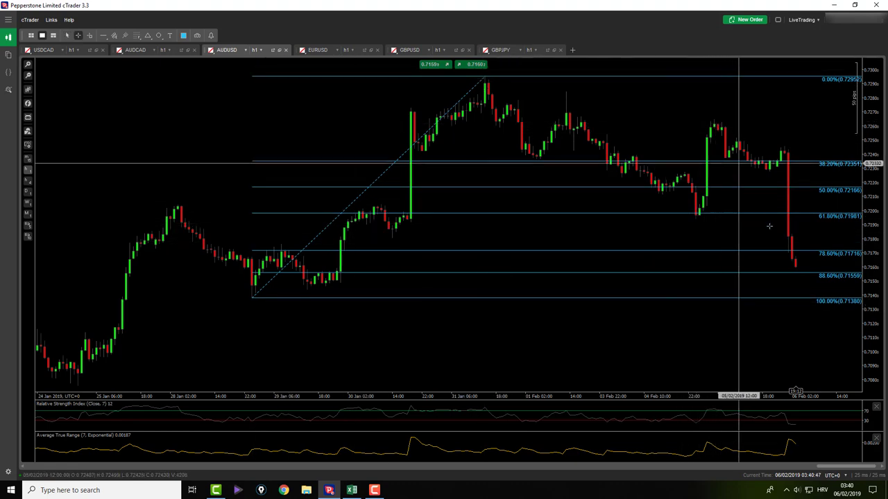
middle_click(769, 263)
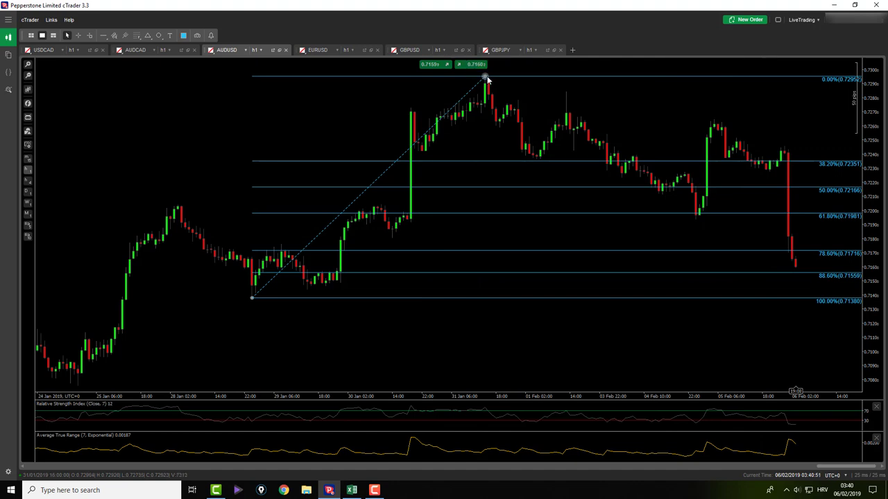
Replace the AUDUSD retracement with one from the 31 January high at 0.72952 to the late 4 February low at 0.71936.
key(Delete)
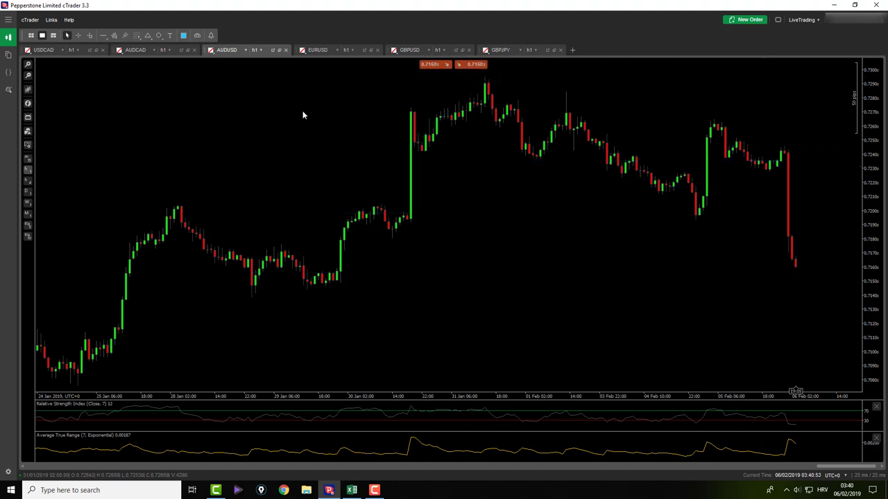
click(131, 36)
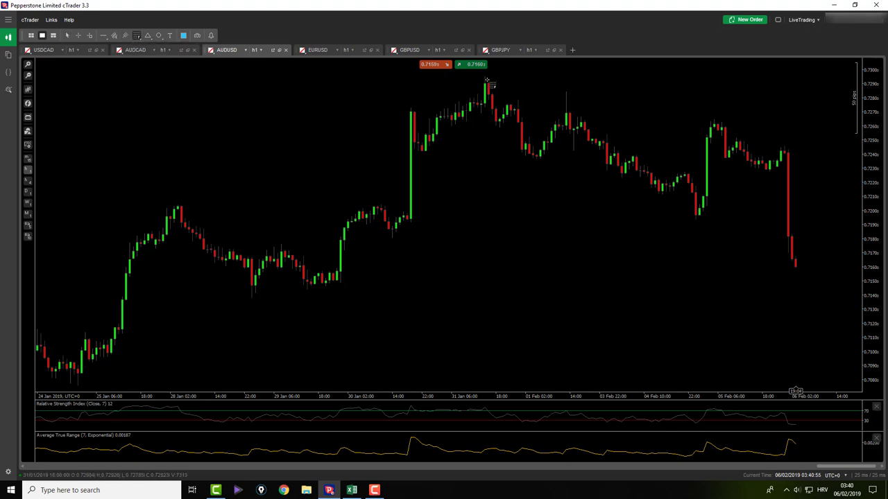
drag(486, 74, 698, 223)
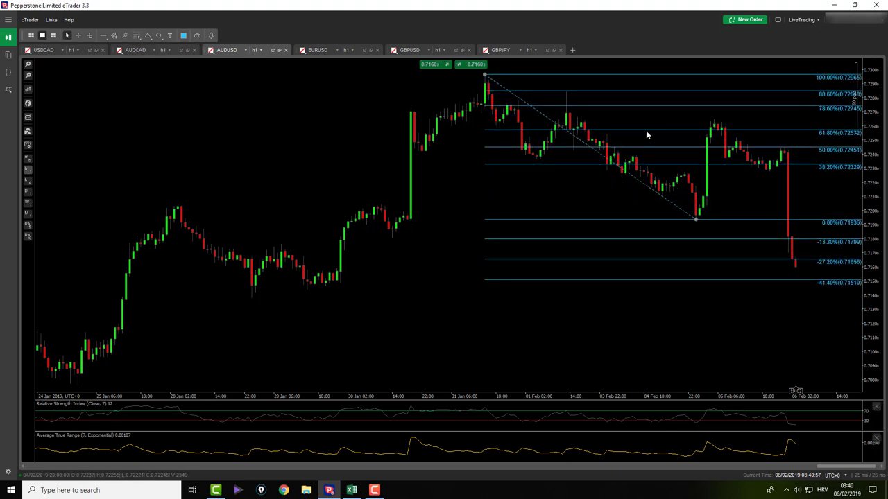
drag(485, 75, 487, 80)
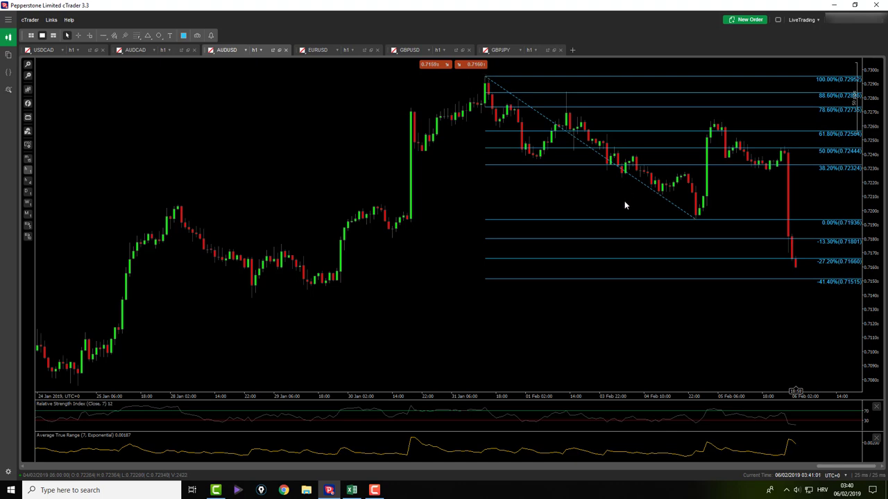
middle_click(786, 265)
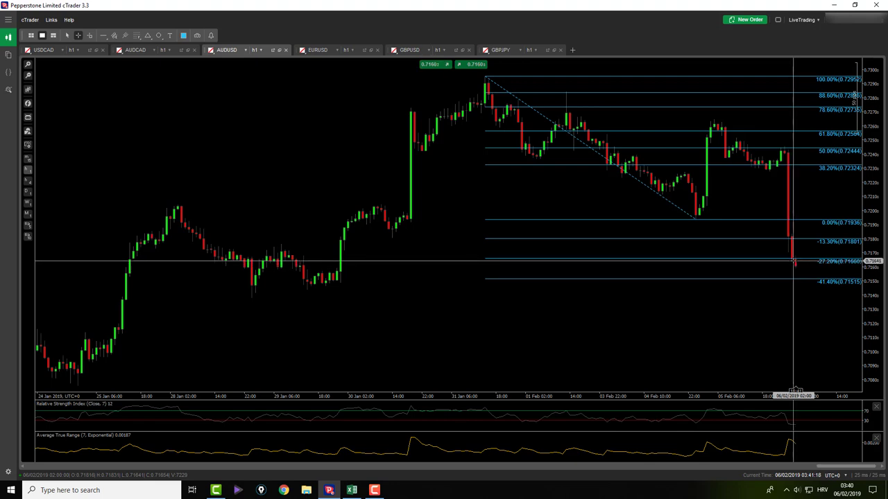
middle_click(793, 261)
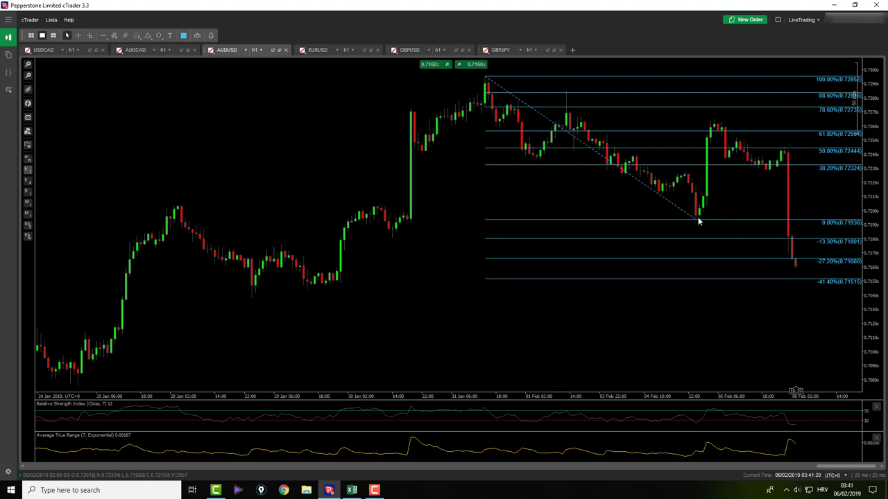
Delete the Fibonacci retracement from the AUDUSD chart and open the EURUSD chart.
key(Delete)
click(317, 50)
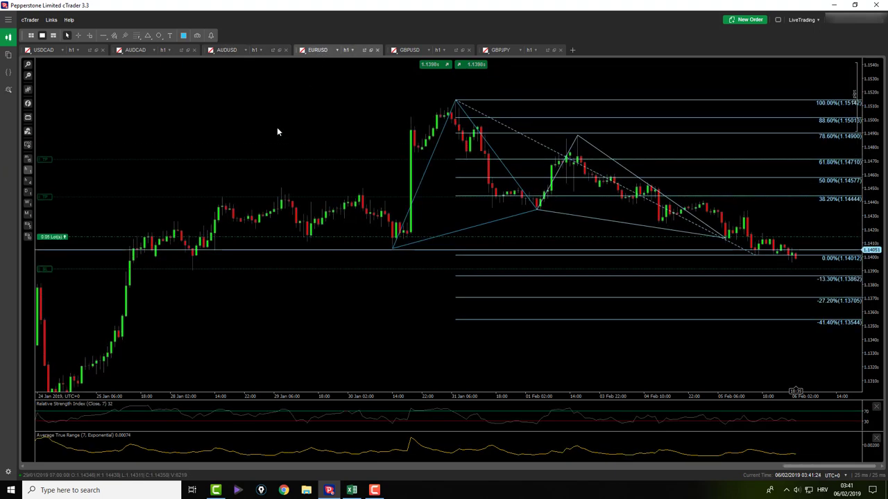
Inspect the latest EURUSD candles up close and move the retracement's end point to the 6 February low at 1.13960.
scroll(277, 127, up, 3)
drag(449, 167, 423, 117)
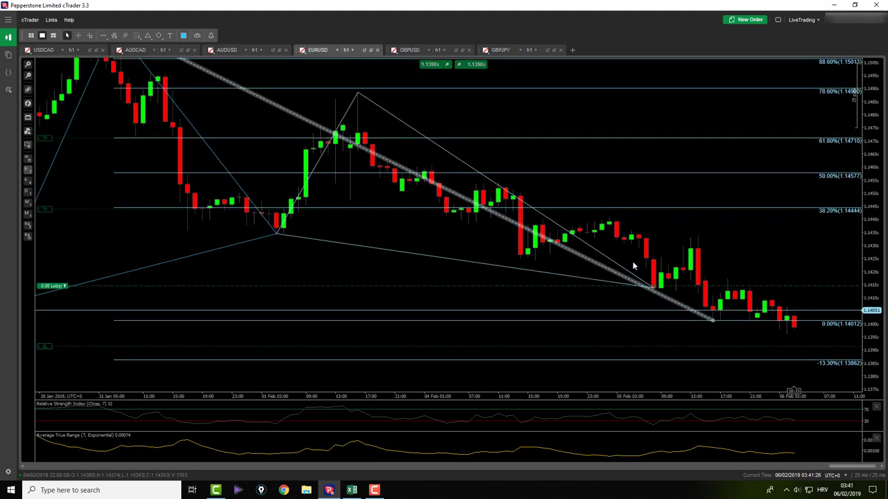
middle_click(697, 304)
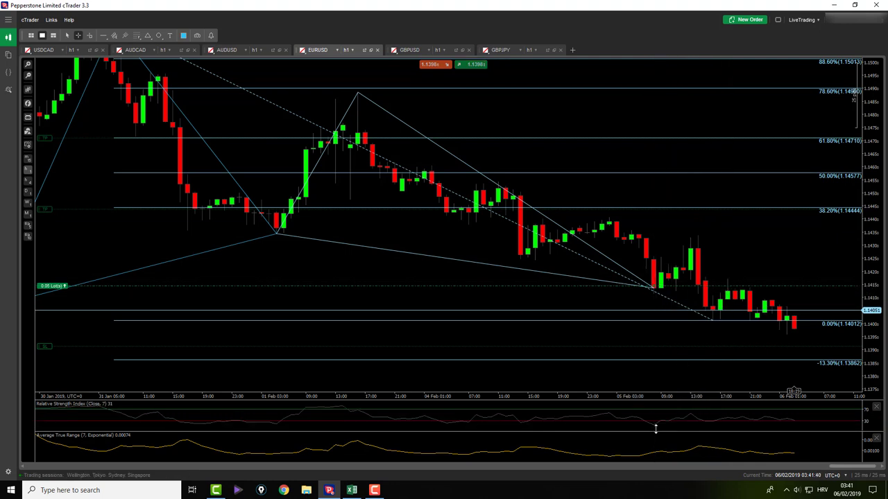
drag(655, 427, 695, 416)
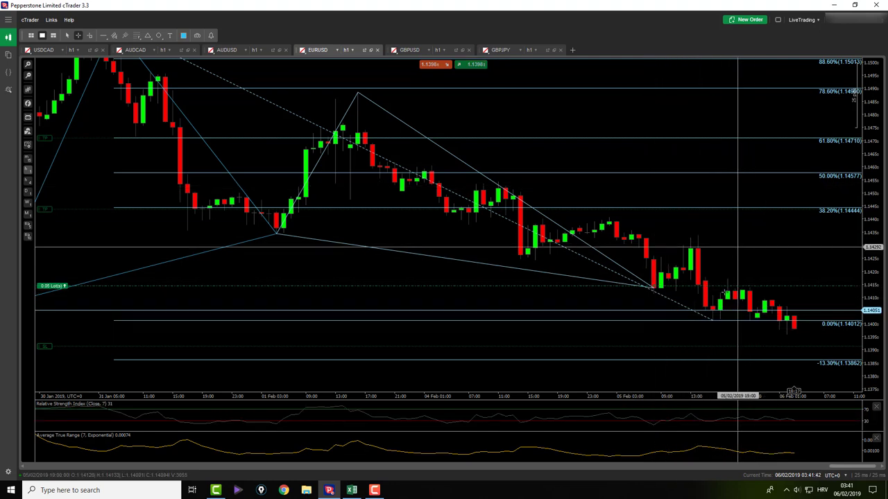
click(710, 432)
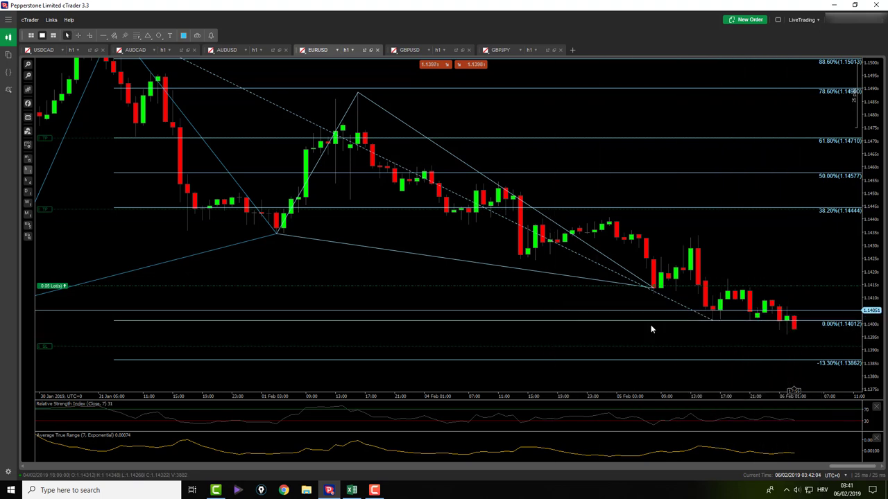
drag(714, 321, 787, 333)
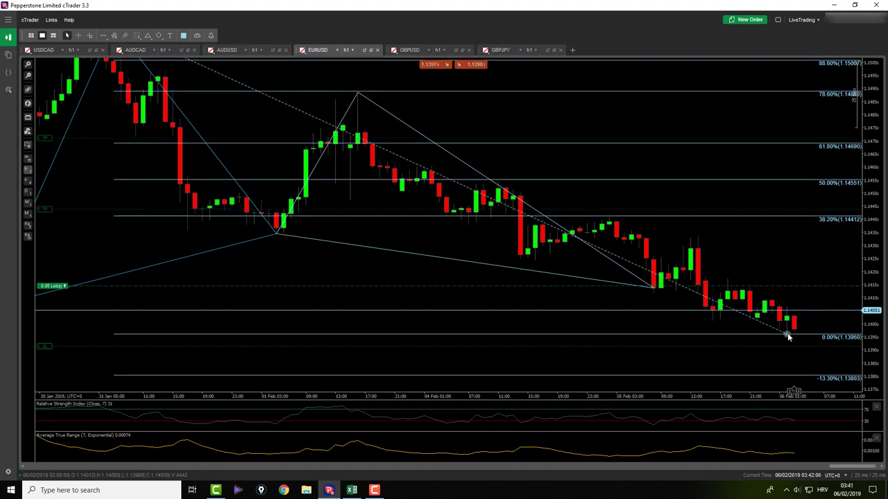
scroll(497, 320, down, 2)
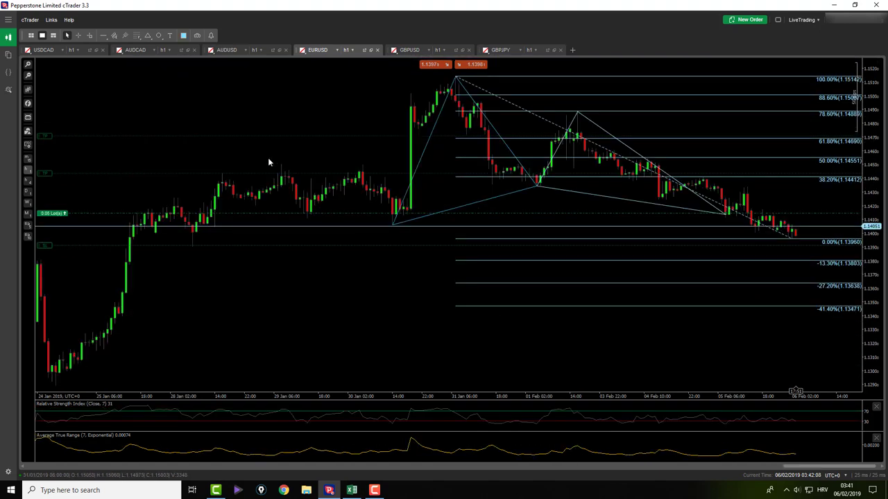
Move the EURUSD position's two take-profit levels onto the 38.20% and 61.80% retracement lines and check recent prices with the crosshair.
drag(41, 174, 41, 141)
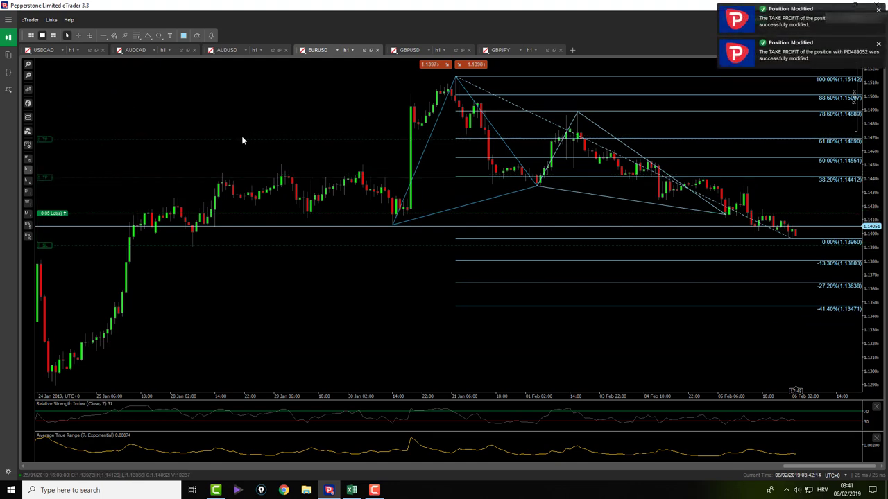
middle_click(719, 182)
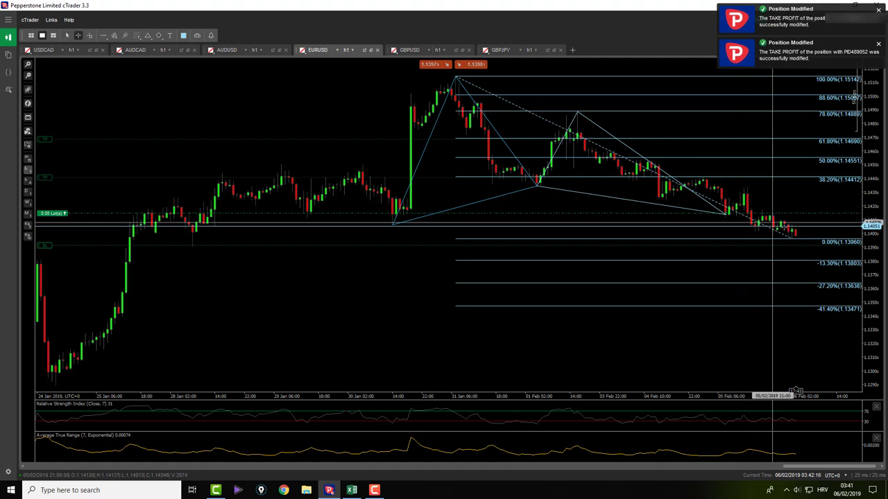
drag(785, 176, 793, 140)
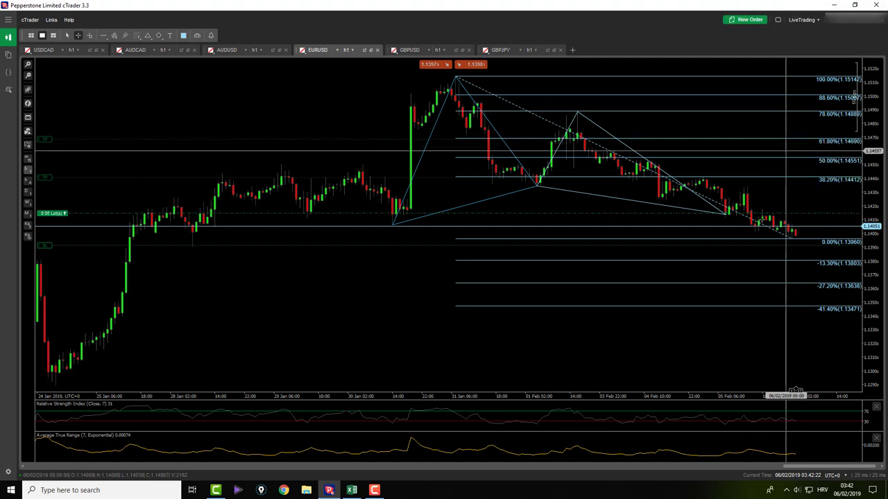
middle_click(342, 283)
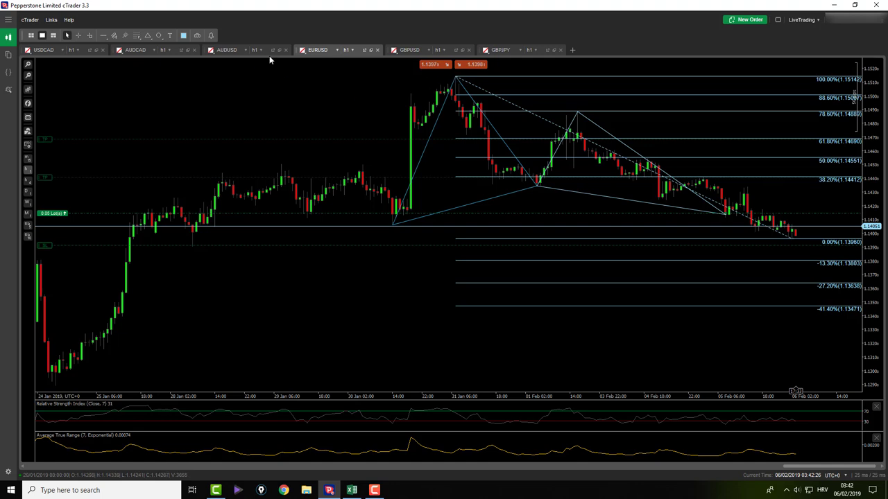
Open the GBPUSD hourly chart, examine its support area with the crosshair and nudge the middle horizontal line slightly up.
click(405, 50)
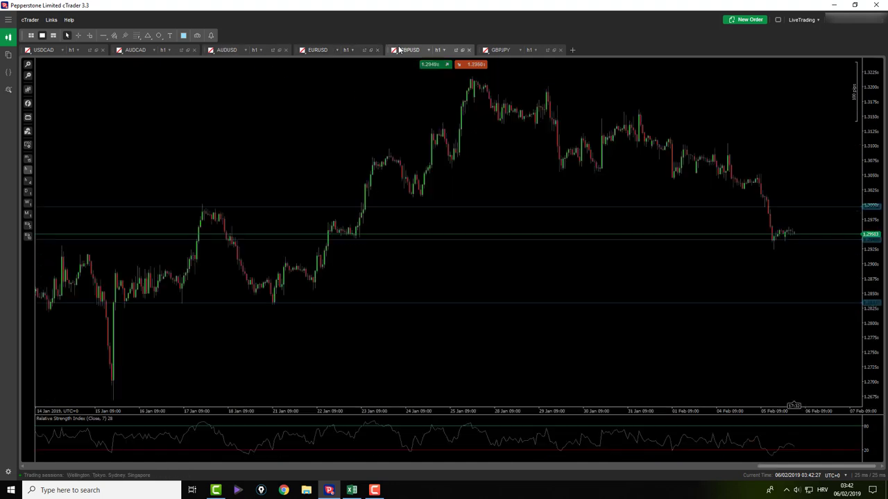
scroll(650, 272, up, 1)
scroll(649, 271, down, 1)
middle_click(651, 274)
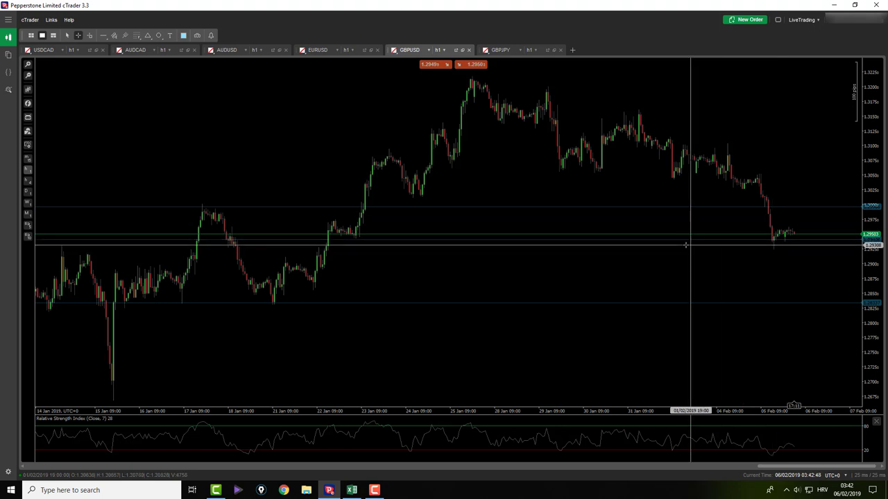
middle_click(582, 254)
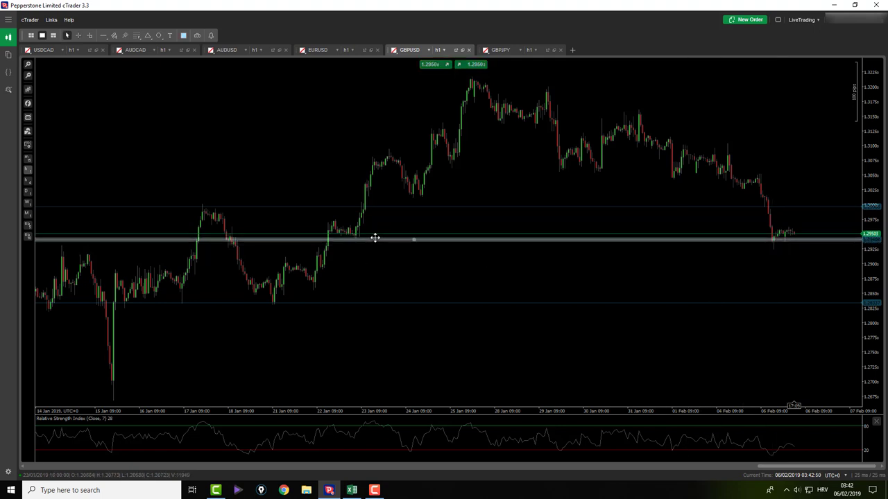
middle_click(603, 269)
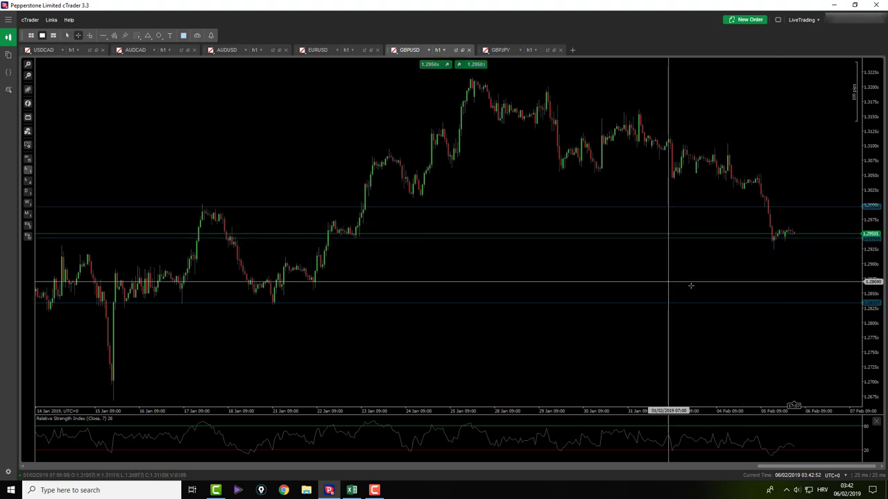
middle_click(749, 265)
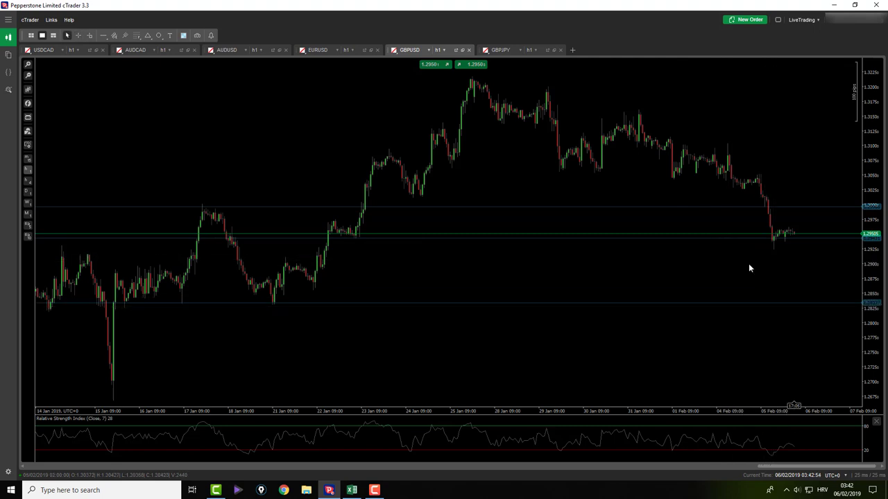
Draw a trend line along the highs of the latest GBPUSD consolidation and make its blue colour fully opaque.
scroll(748, 268, up, 4)
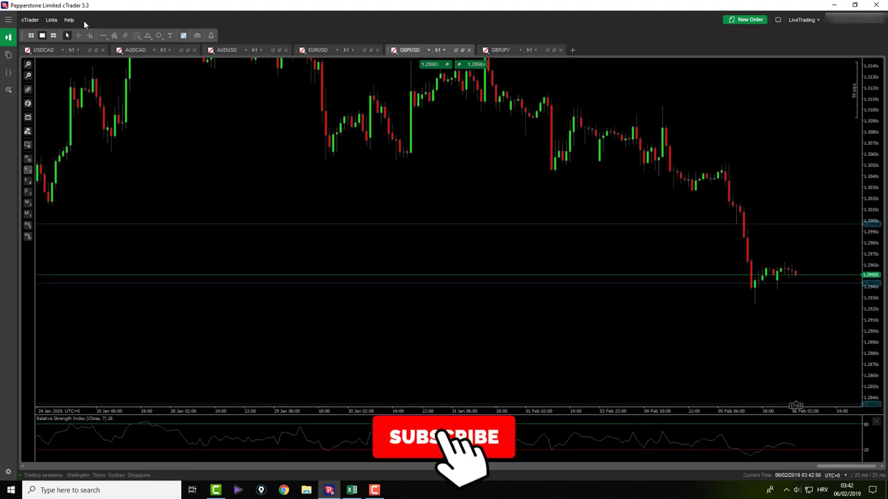
click(103, 36)
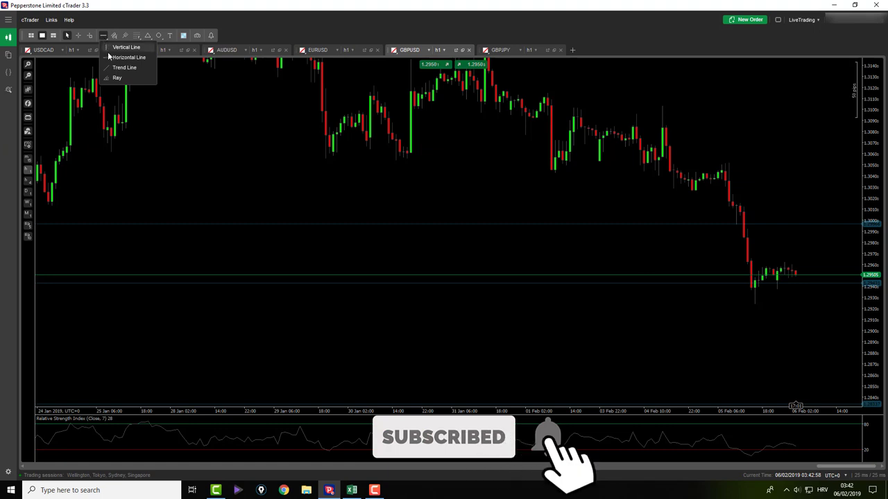
click(119, 67)
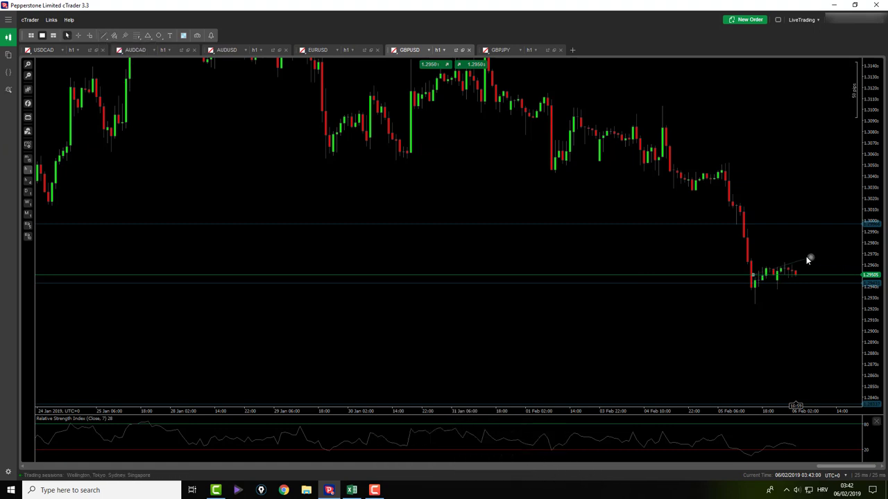
click(806, 258)
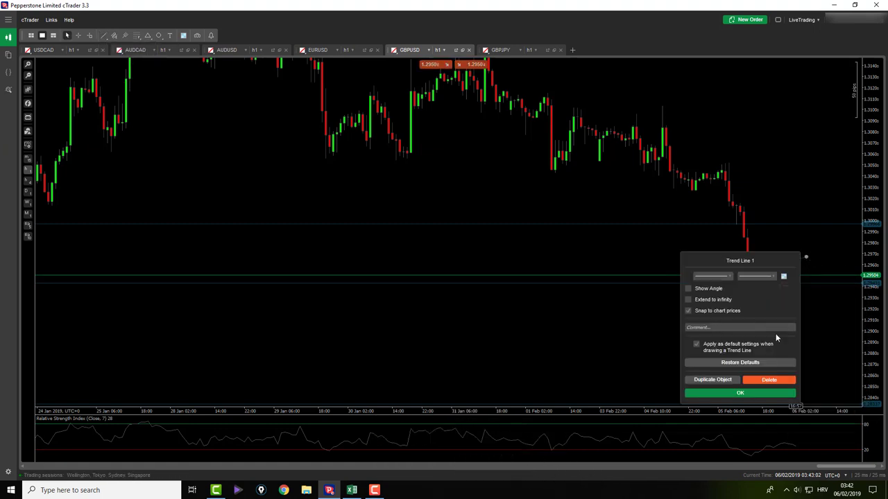
click(783, 276)
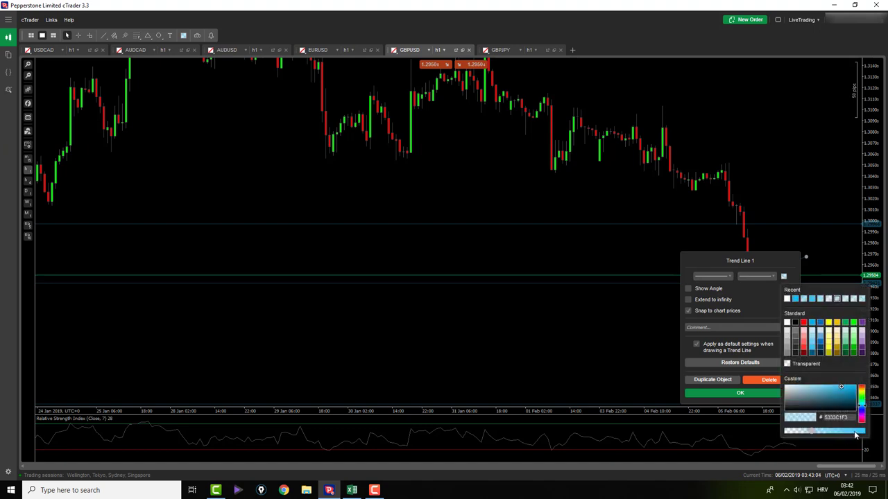
click(768, 393)
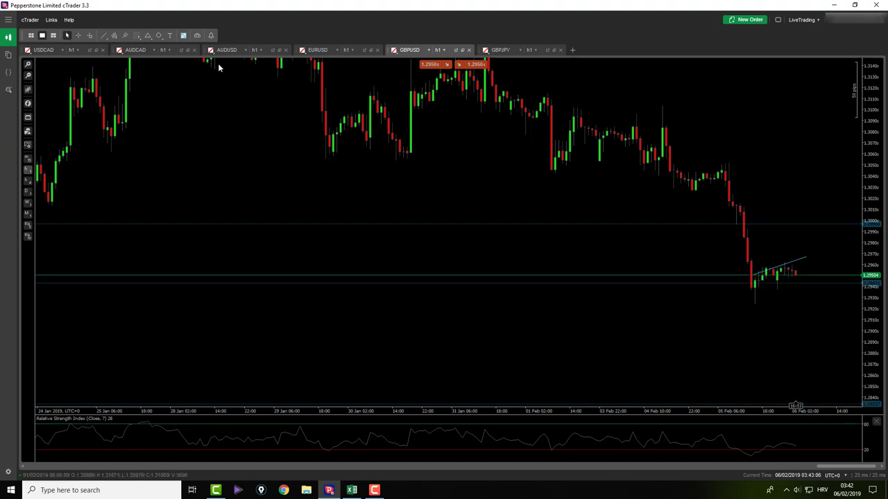
Draw a second trend line along the lows of the same GBPUSD consolidation and make its blue colour fully opaque.
click(103, 36)
click(812, 273)
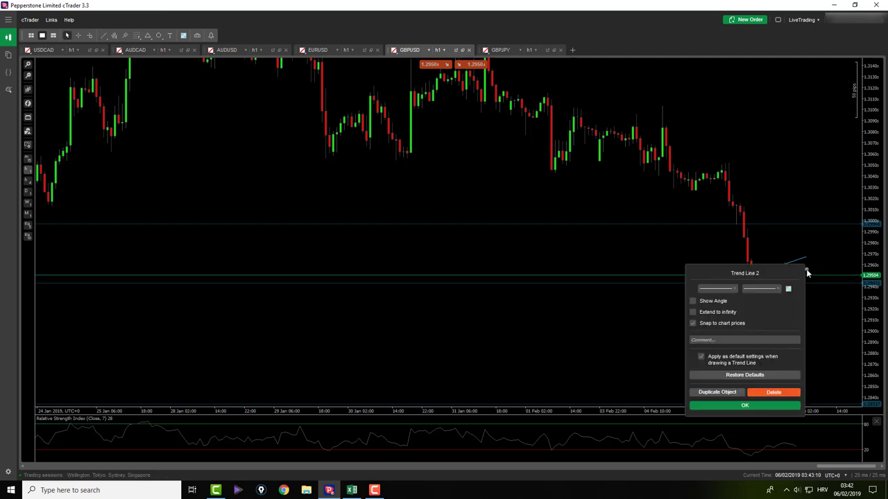
click(788, 290)
click(837, 461)
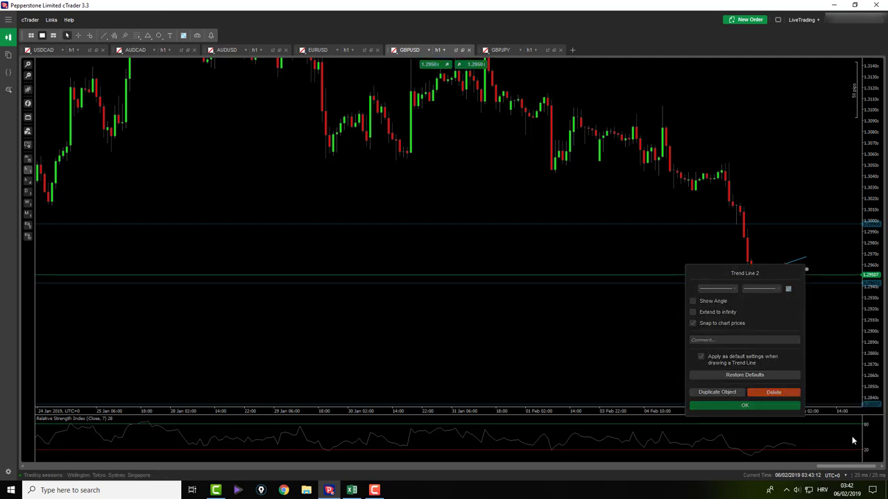
click(789, 290)
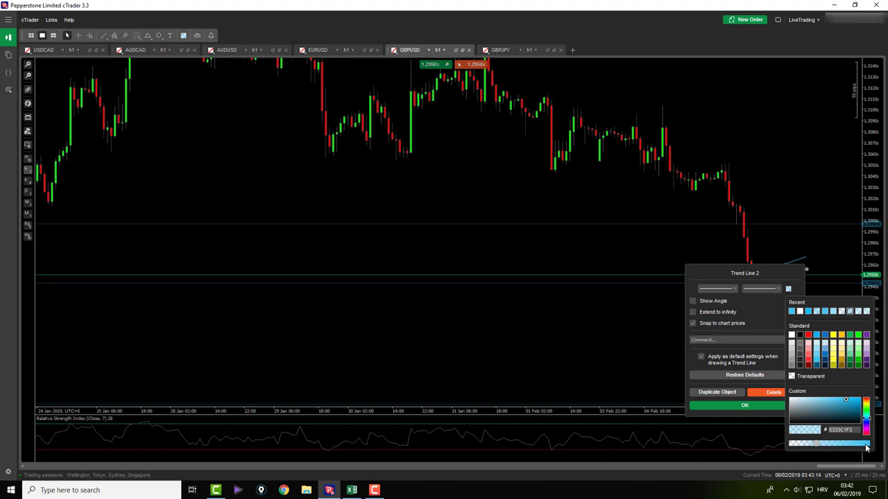
click(744, 405)
click(744, 405)
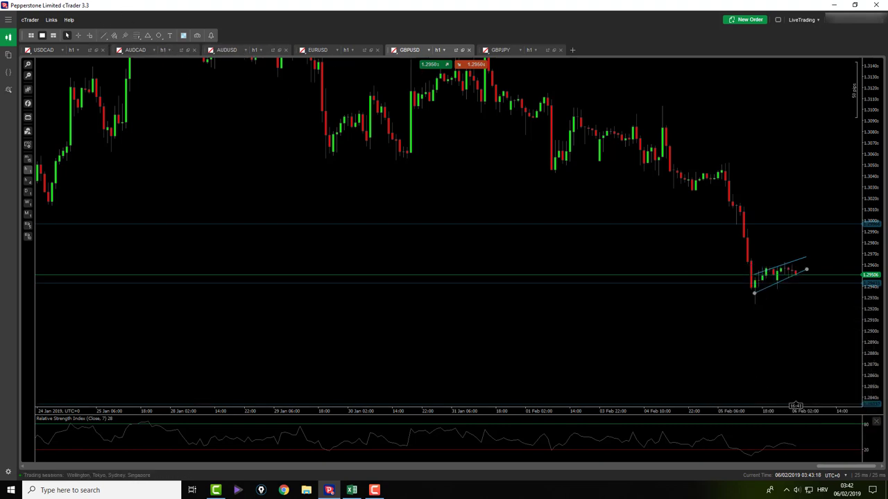
Show GBPUSD on the 15-minute timeframe and move the lower trend line's starting point to the 5 February low.
click(26, 160)
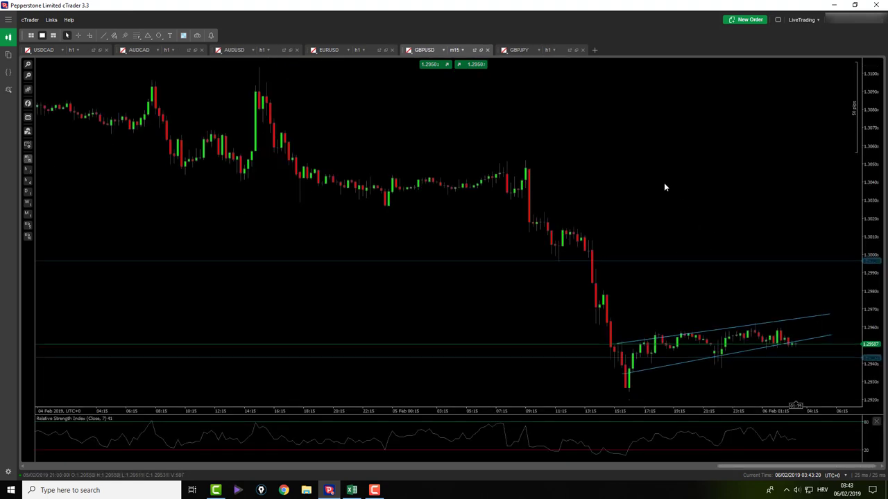
drag(622, 332, 628, 348)
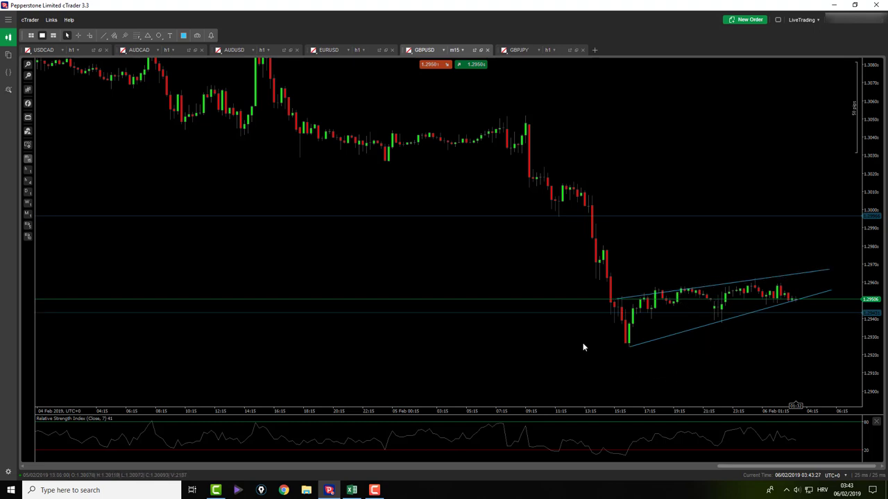
scroll(582, 347, down, 1)
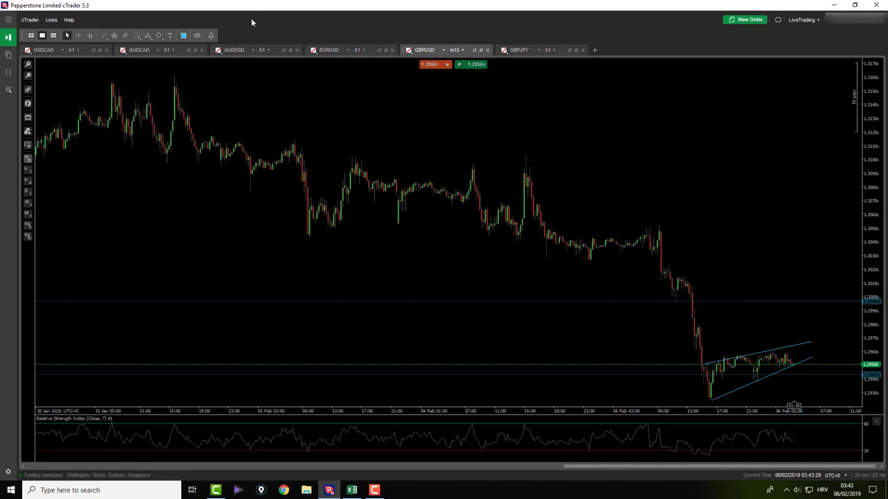
Return the GBPUSD chart to the 1-hour timeframe.
click(460, 51)
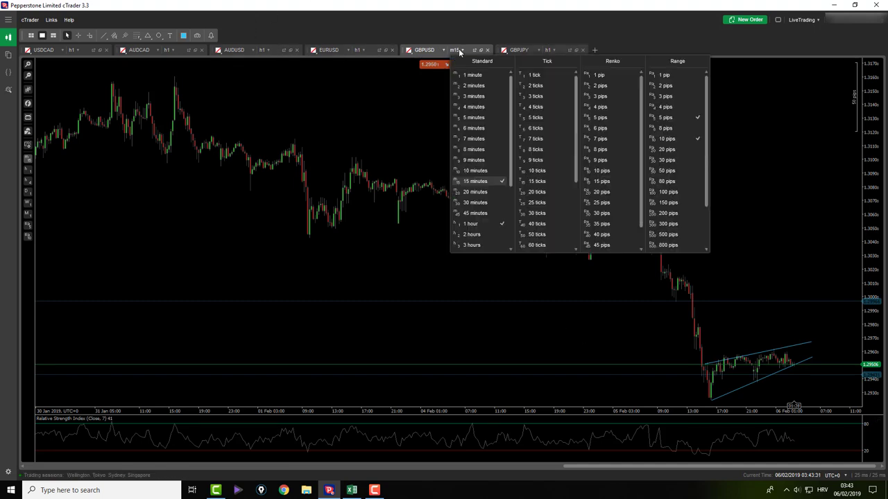
click(158, 201)
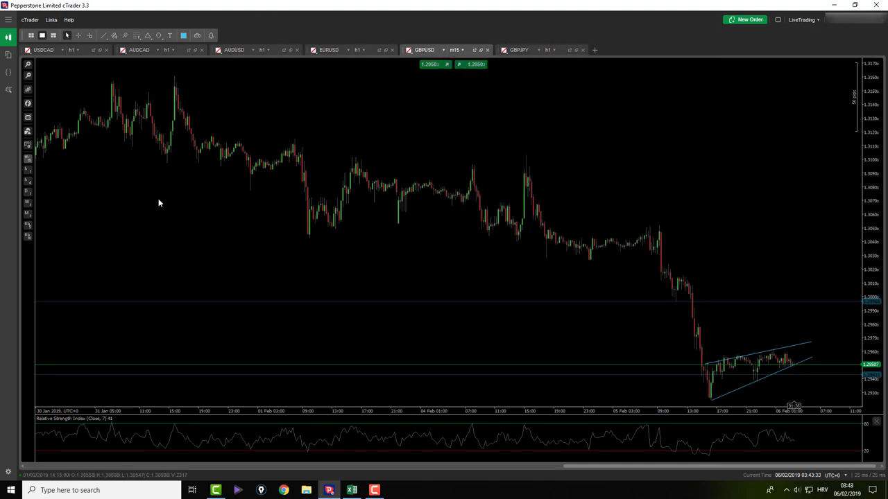
click(30, 171)
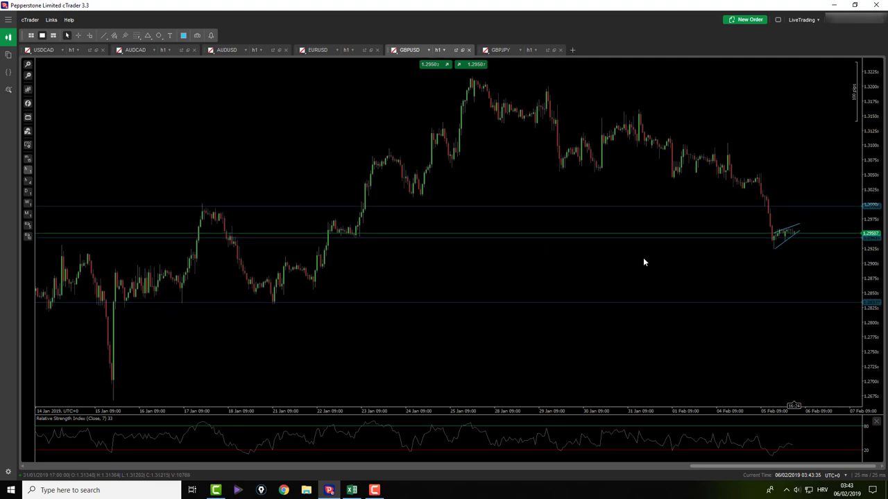
Open the GBPJPY hourly chart and examine the drawn pattern and latest low against the retracement levels with the crosshair.
click(501, 50)
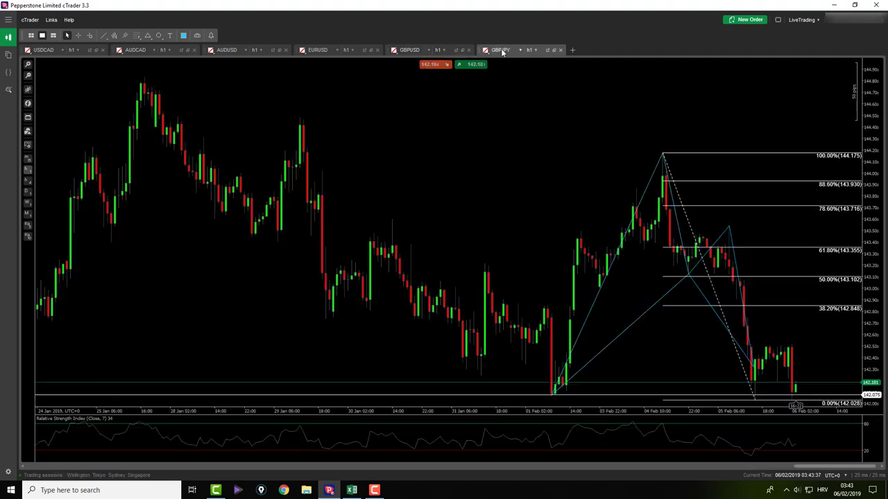
drag(567, 160, 525, 104)
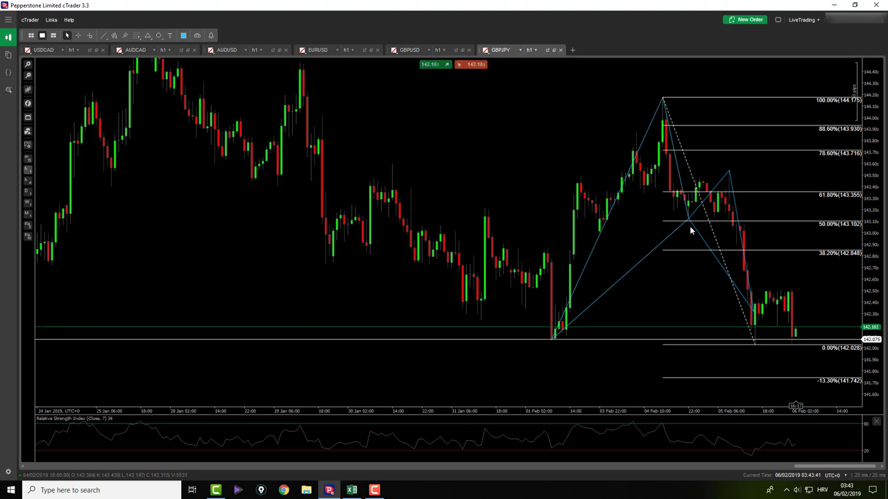
middle_click(722, 358)
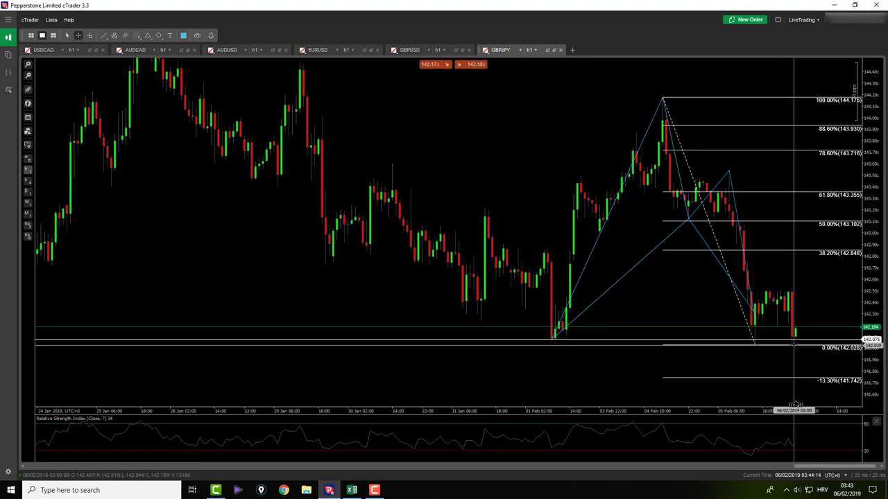
Measure the distance upward from GBPJPY's latest low and review the recent low on the USDCAD hourly chart.
drag(794, 349, 819, 255)
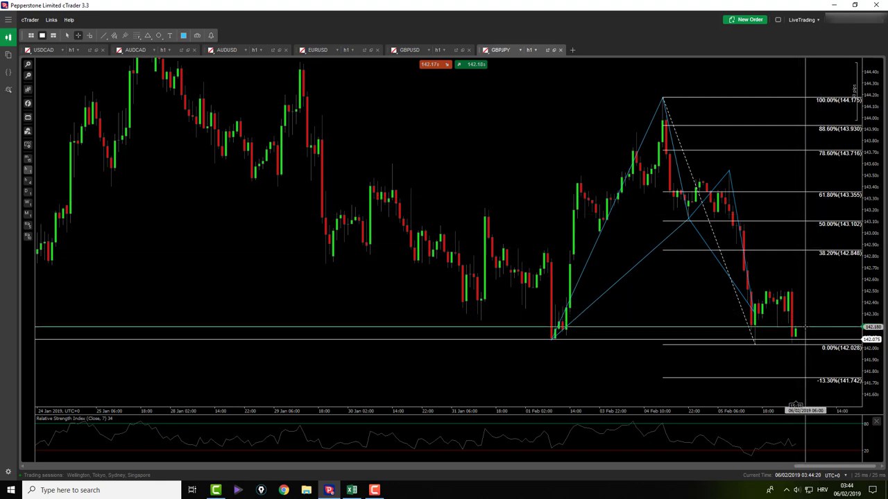
middle_click(703, 312)
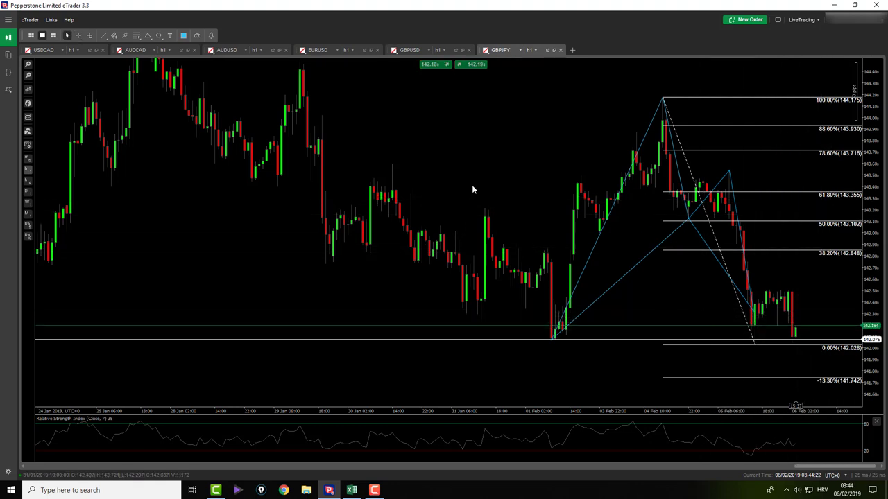
click(66, 52)
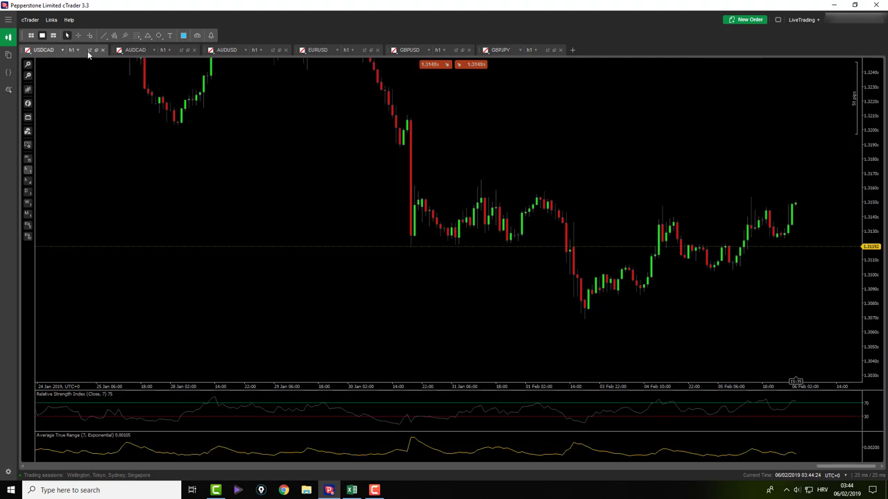
middle_click(815, 224)
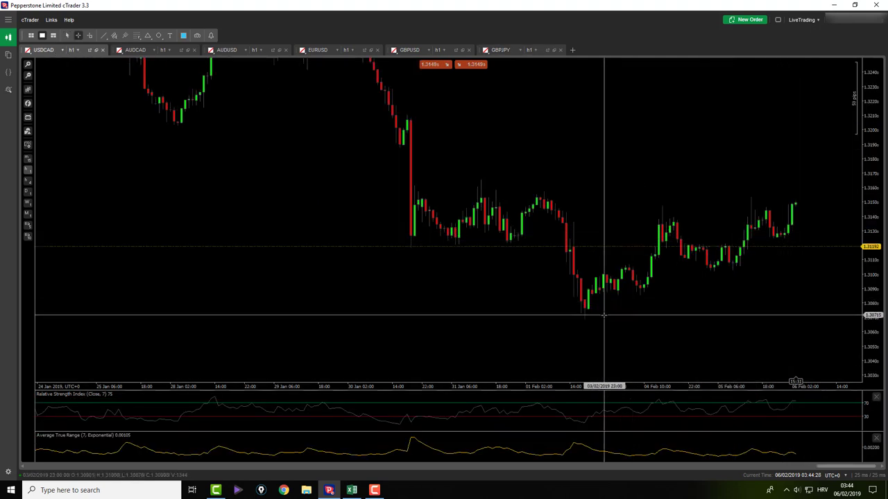
click(312, 50)
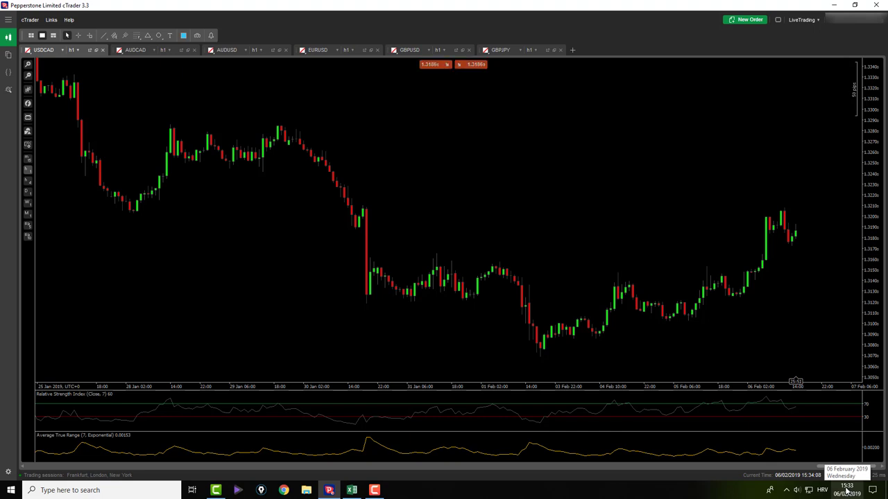
Examine the USDCAD hourly price swings from the 1 February decline through the latest high with the crosshair.
middle_click(202, 219)
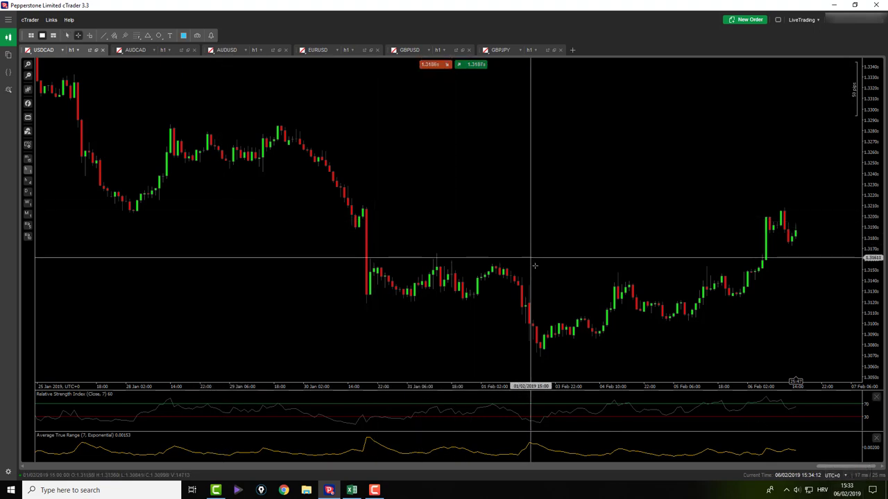
middle_click(506, 202)
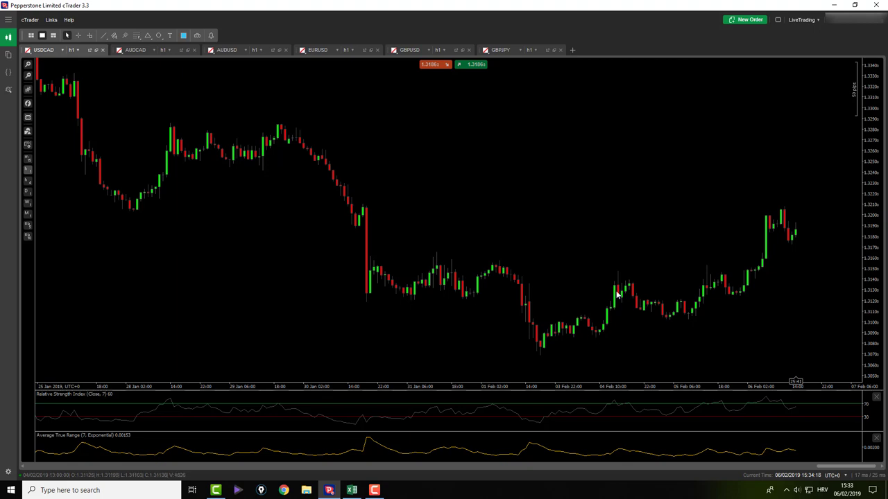
middle_click(720, 273)
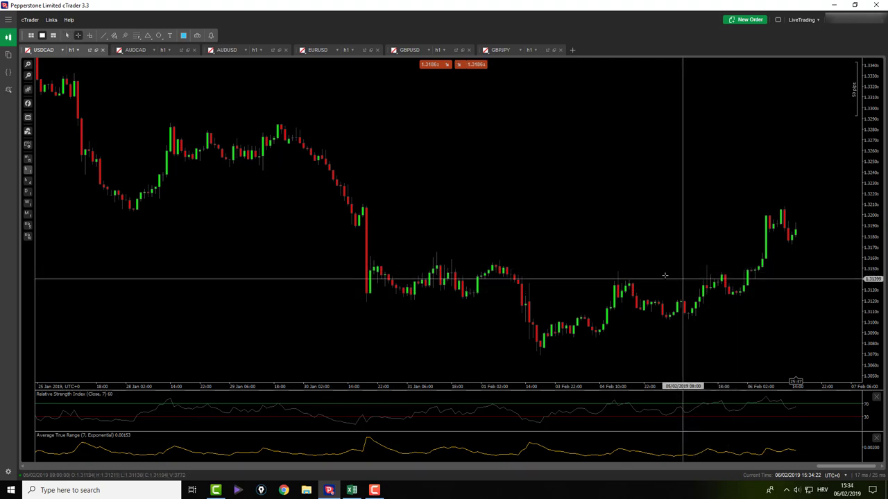
drag(553, 351, 619, 271)
drag(618, 271, 668, 323)
drag(668, 323, 705, 266)
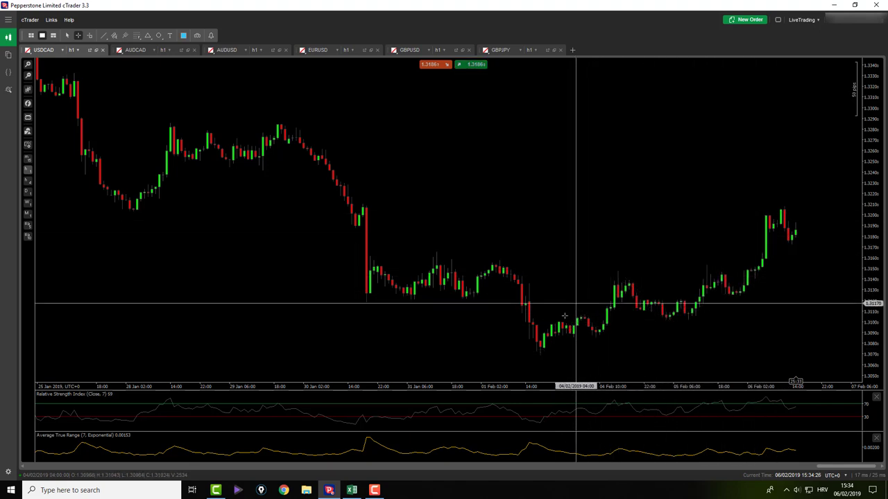
drag(775, 212, 789, 249)
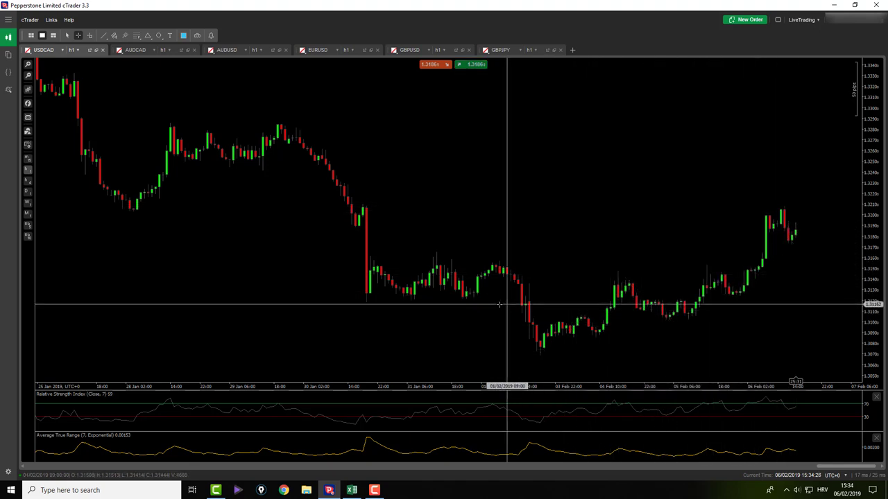
drag(495, 260, 544, 349)
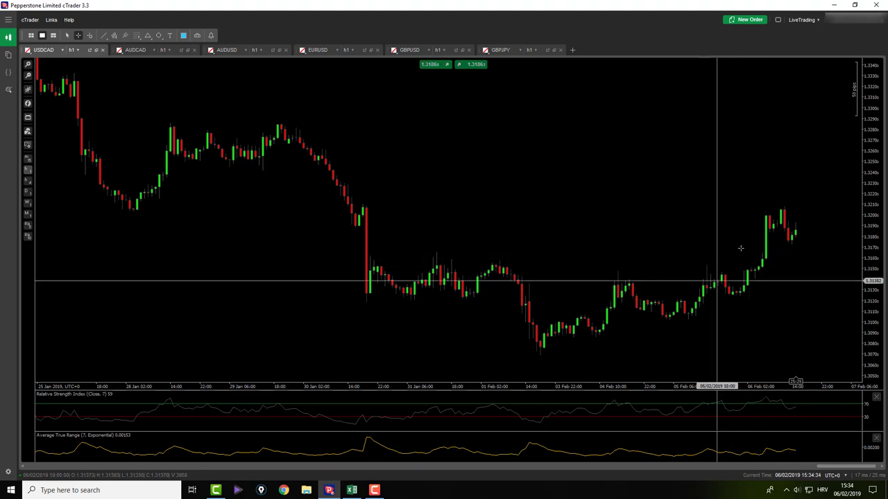
Draw a horizontal line at the latest low on the AUDCAD hourly chart, about 0.9393, and compare it with earlier price history.
click(134, 51)
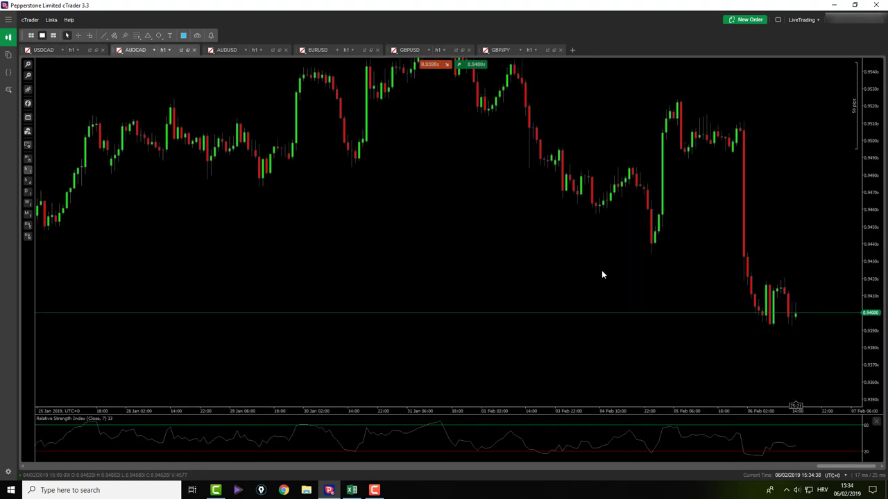
middle_click(754, 336)
middle_click(755, 336)
drag(769, 319, 755, 336)
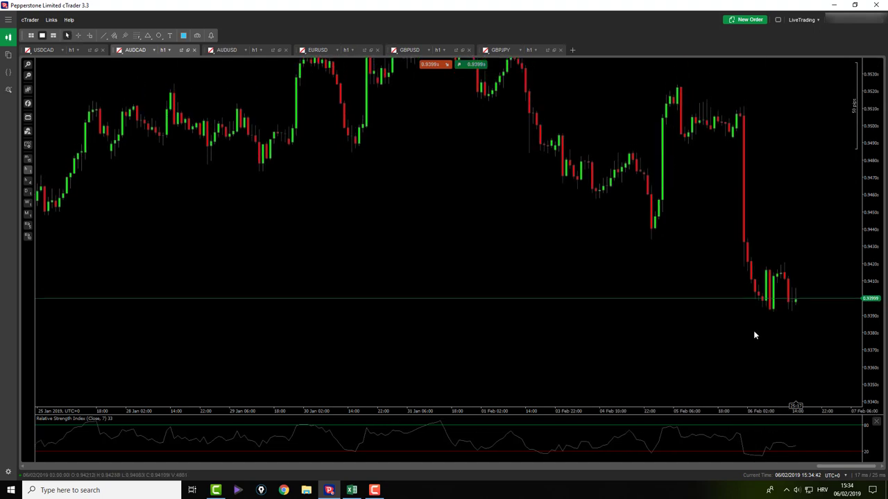
middle_click(753, 328)
middle_click(786, 316)
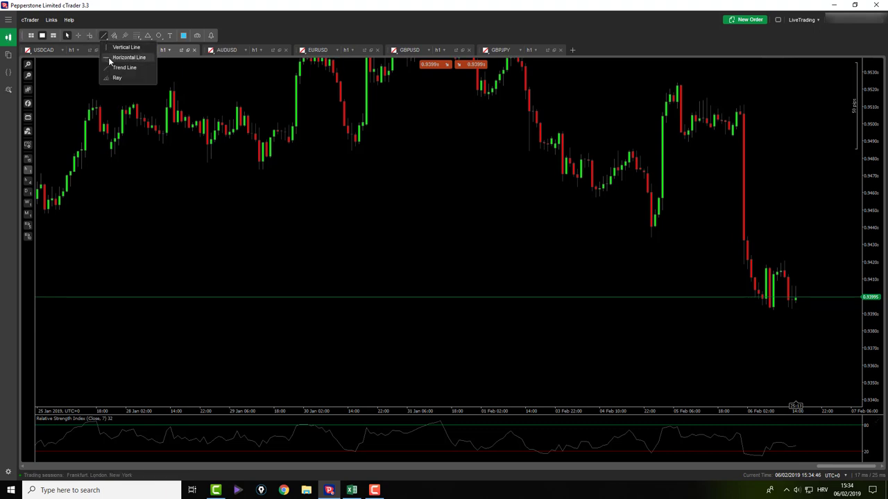
click(111, 57)
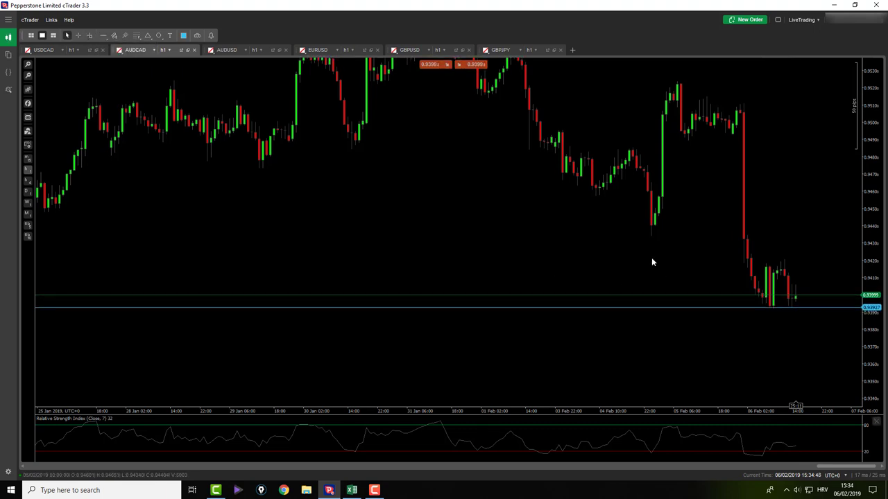
scroll(651, 262, down, 3)
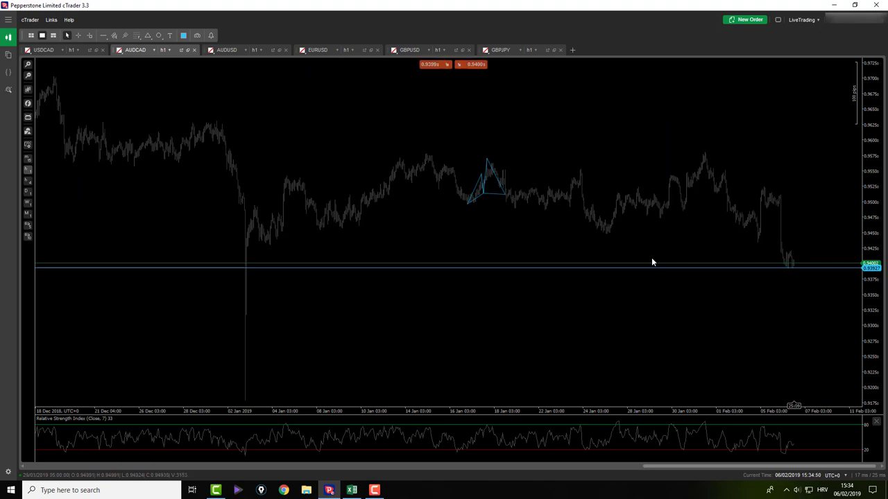
scroll(652, 262, up, 3)
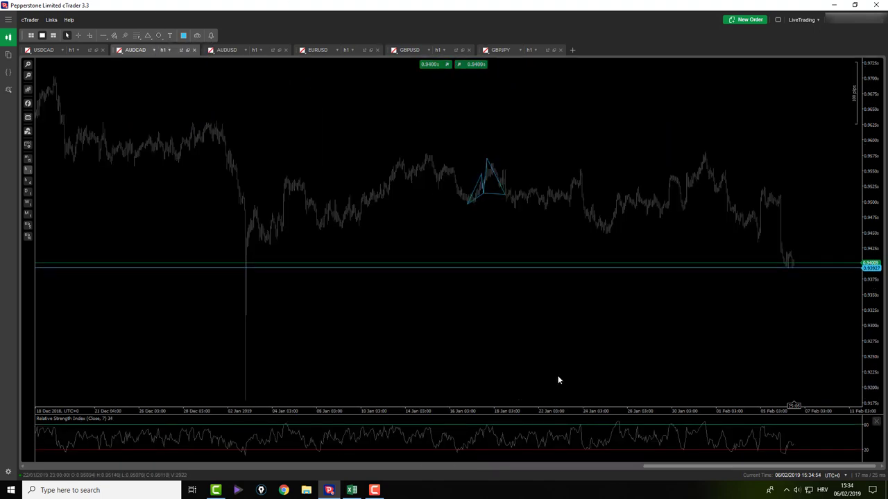
scroll(558, 379, up, 3)
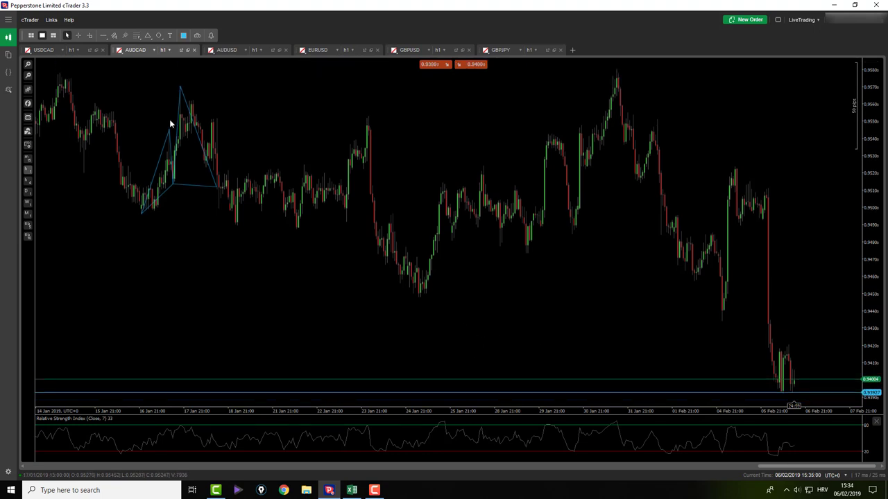
Open the AUDUSD hourly chart and examine its major highs and lows with the crosshair.
click(224, 51)
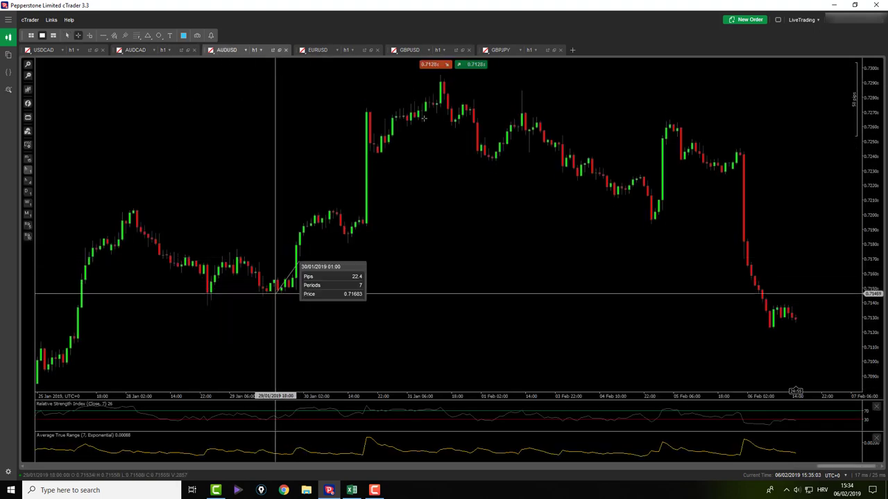
drag(436, 90, 455, 113)
drag(650, 221, 644, 219)
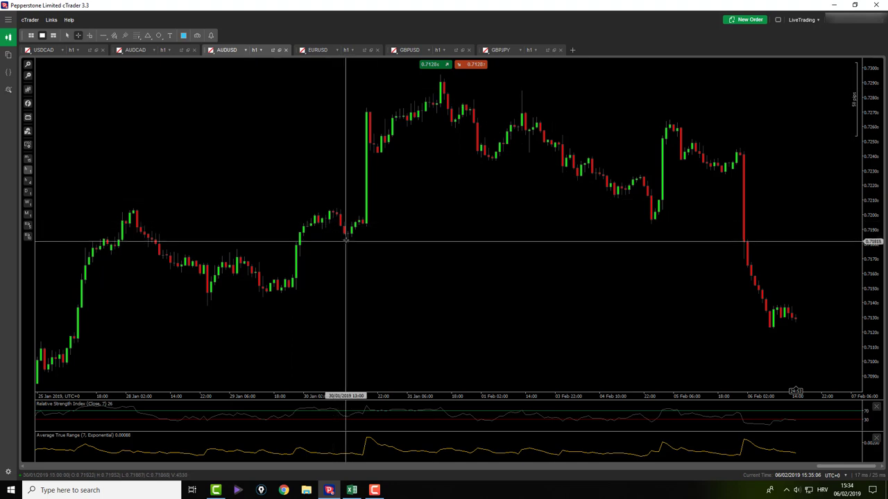
drag(425, 92, 436, 83)
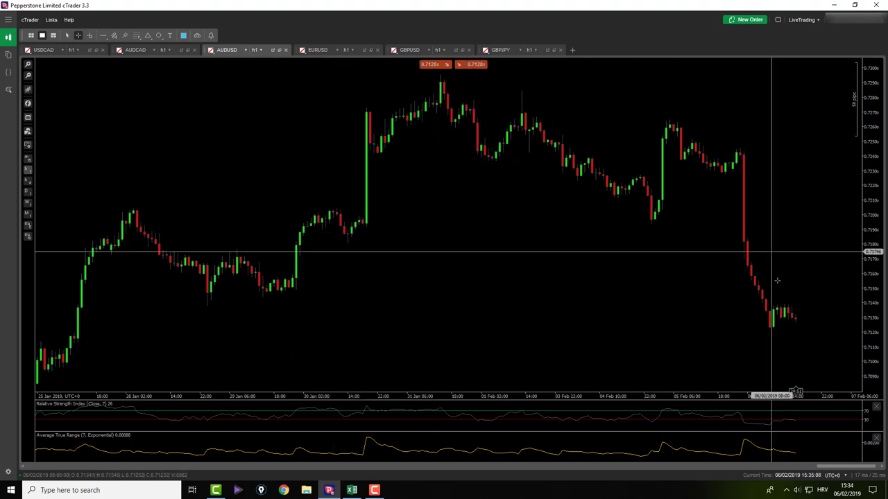
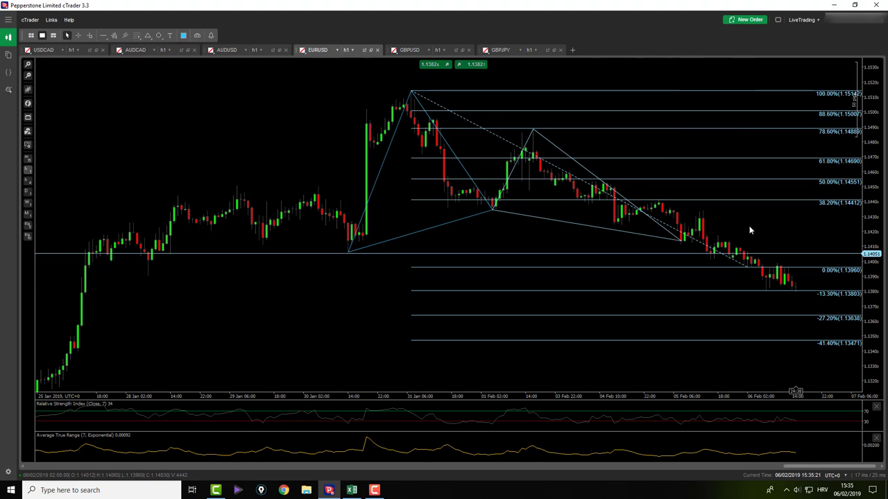
Move the EURUSD retracement's end to the pattern's starting low at 1.14061 and mark its -13.30% level with a horizontal line at 1.13917.
middle_click(764, 254)
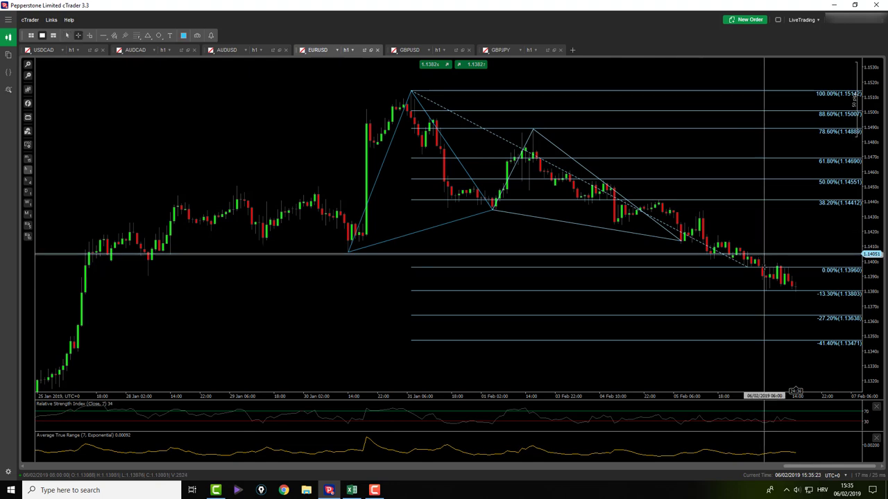
mouse_move(764, 286)
mouse_down()
mouse_move(762, 299)
mouse_move(774, 294)
mouse_up()
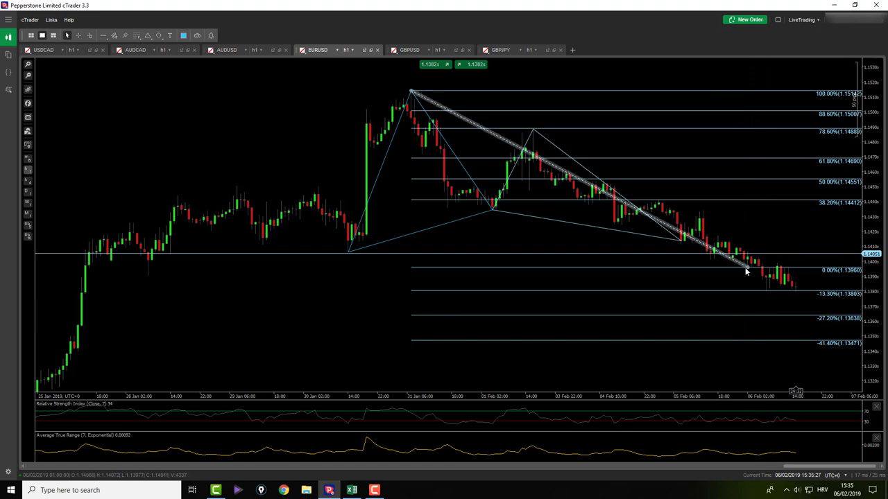
drag(748, 270, 348, 253)
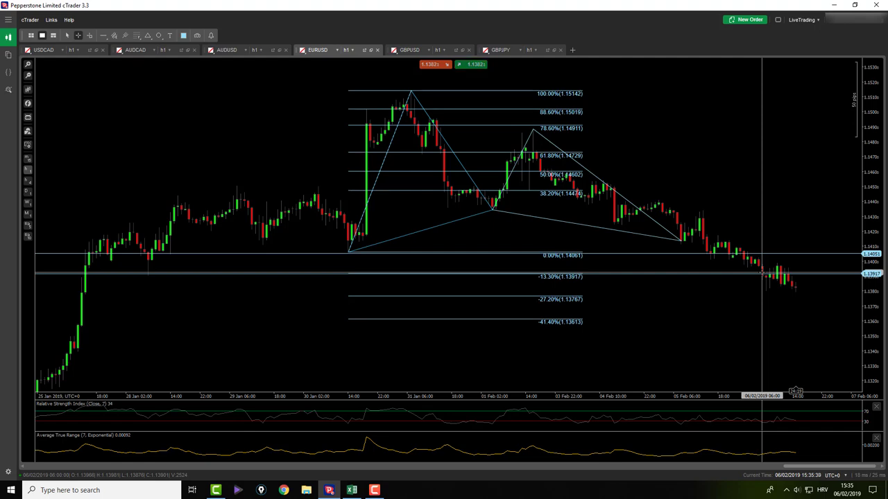
click(67, 35)
Switch to the Excel trade log and enter 06-02-2019 as the EURUSD trade's close date.
key(alt+Tab)
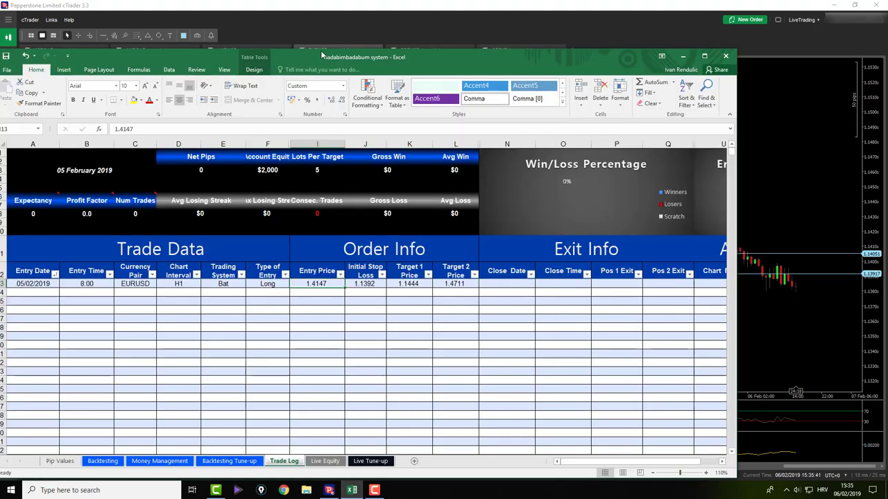
drag(281, 45, 450, 25)
click(579, 251)
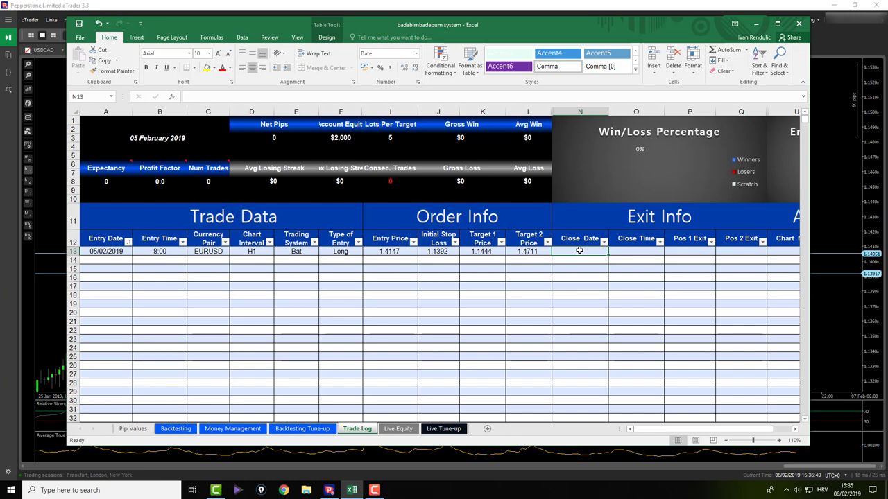
text(06-)
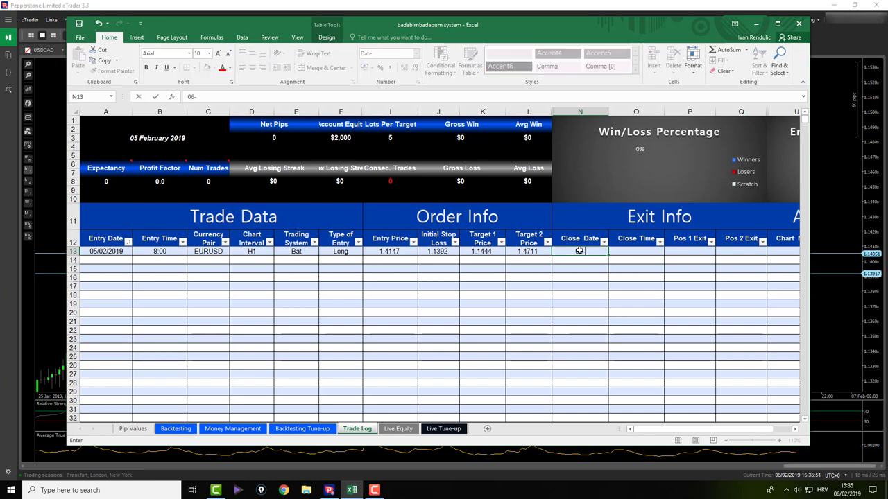
text(02-2019)
key(Tab)
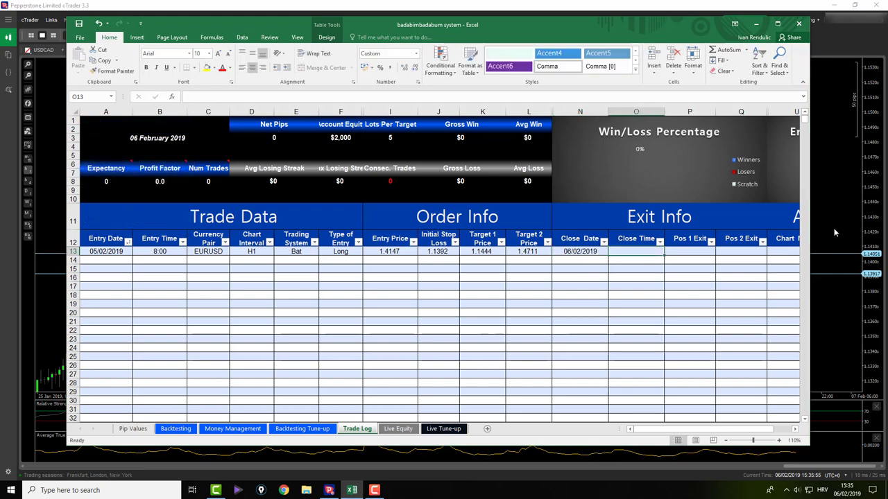
Check the stop-out candle's time on the EURUSD chart in cTrader and enter 06:00 as the close time in the Excel trade log.
key(alt+Tab)
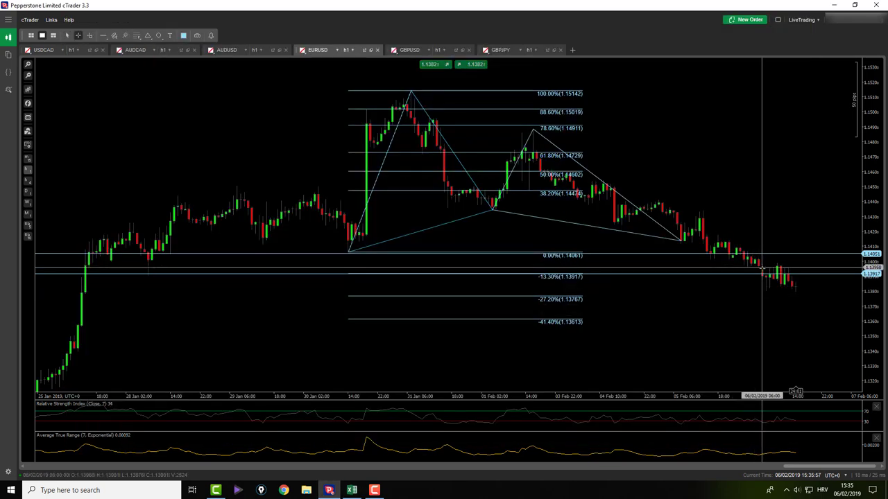
click(352, 491)
text(06:00)
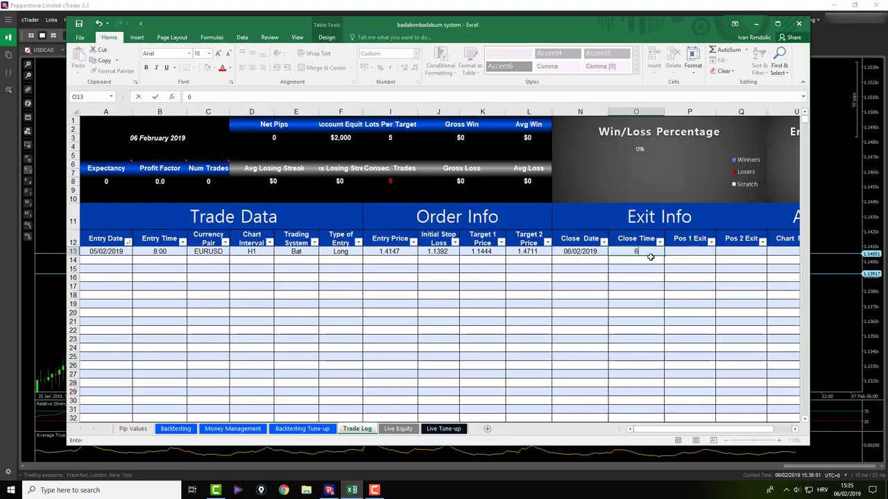
key(Tab)
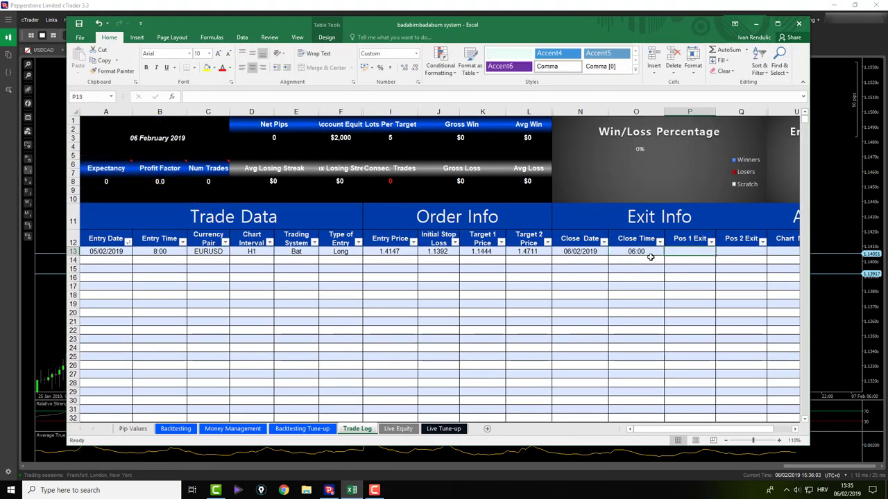
Enter 1.1392 as both the position 1 and position 2 exit prices of the EURUSD trade.
text(1.1392)
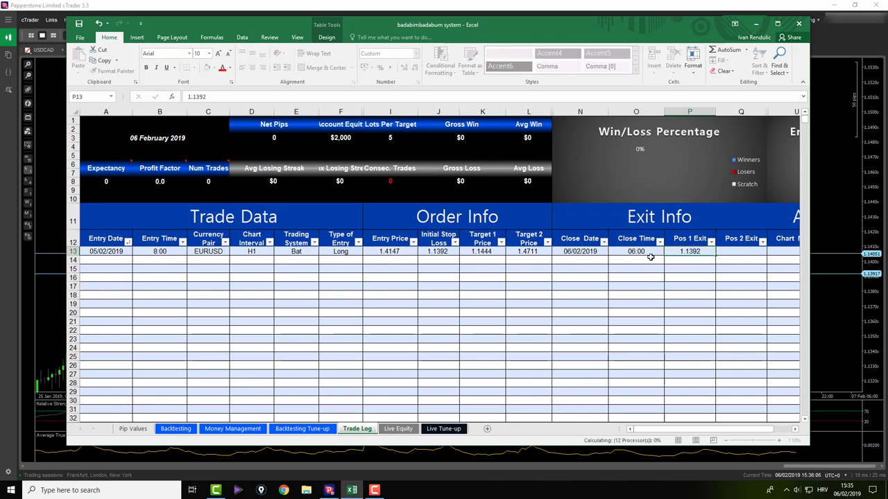
key(Tab)
text(1.1392)
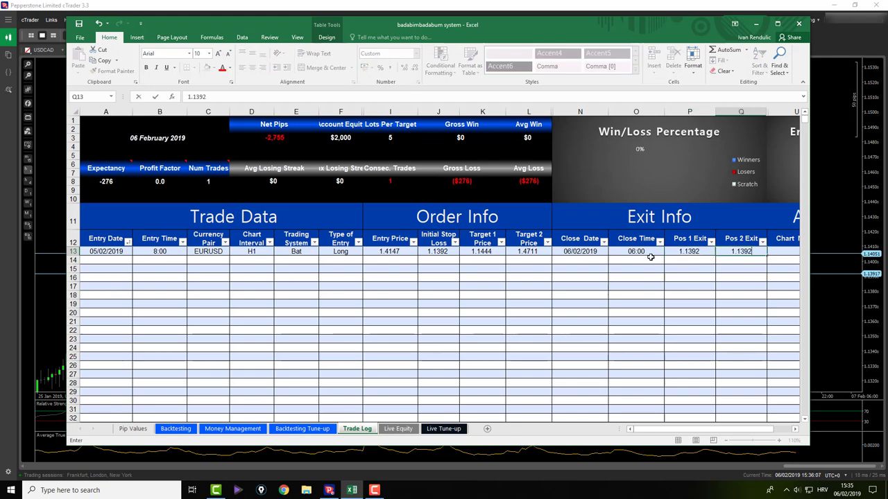
key(Tab)
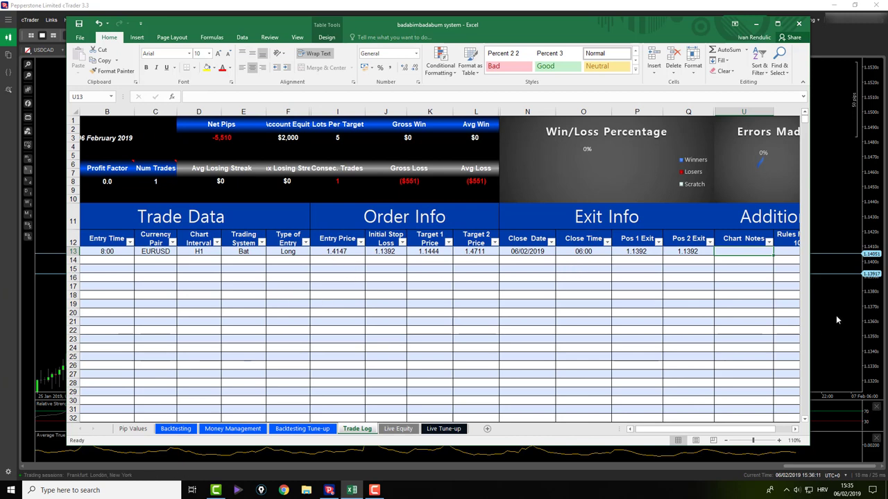
Review the EURUSD trade's entry price, position 2 exit price and net pips in the Excel trade log.
click(337, 252)
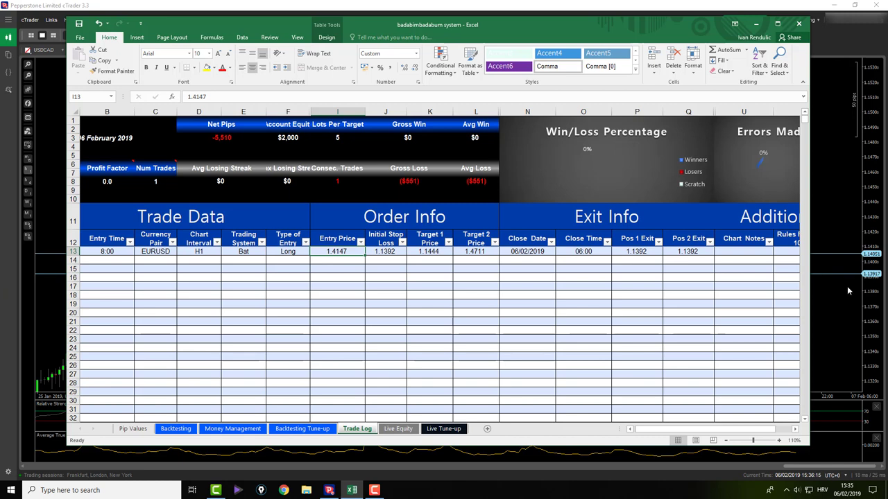
click(687, 253)
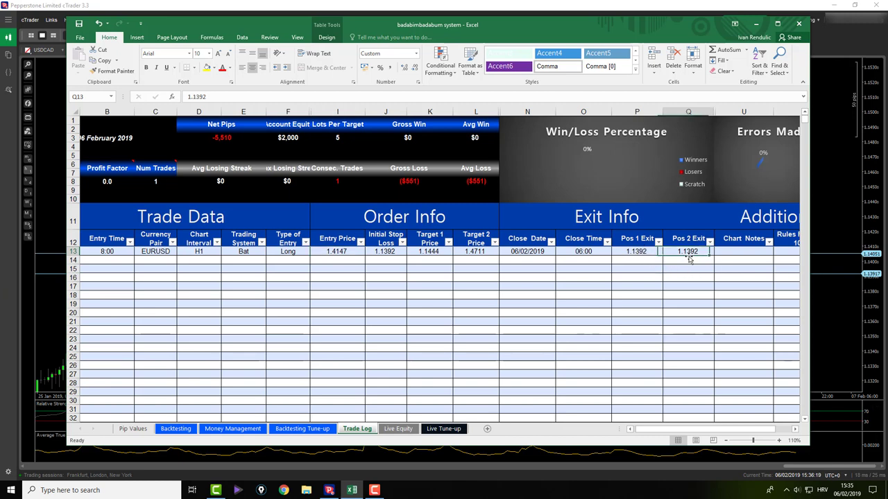
click(226, 139)
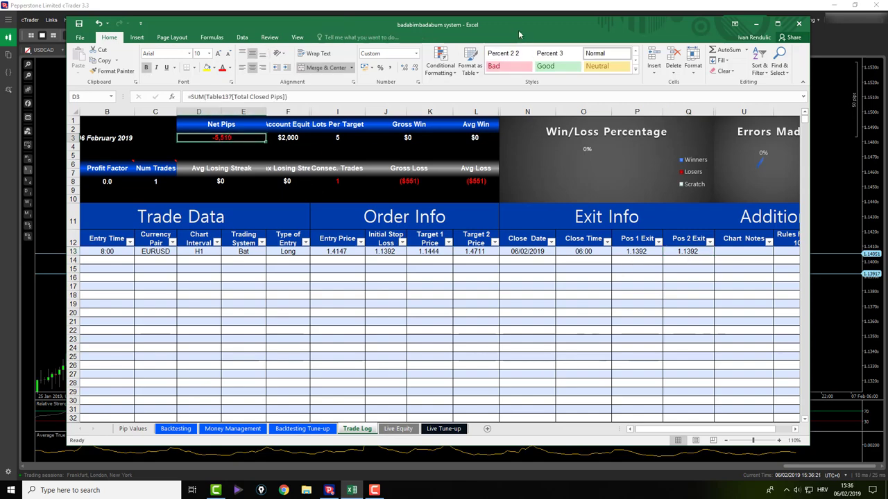
drag(515, 30, 491, 38)
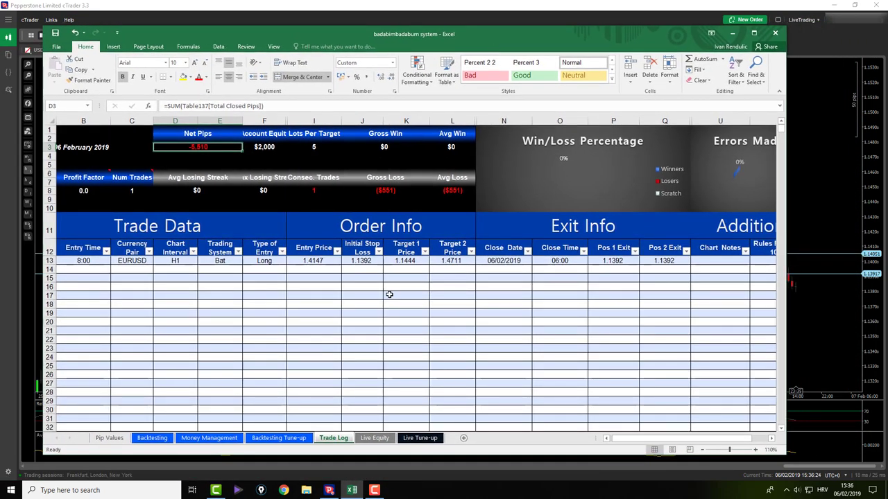
click(387, 294)
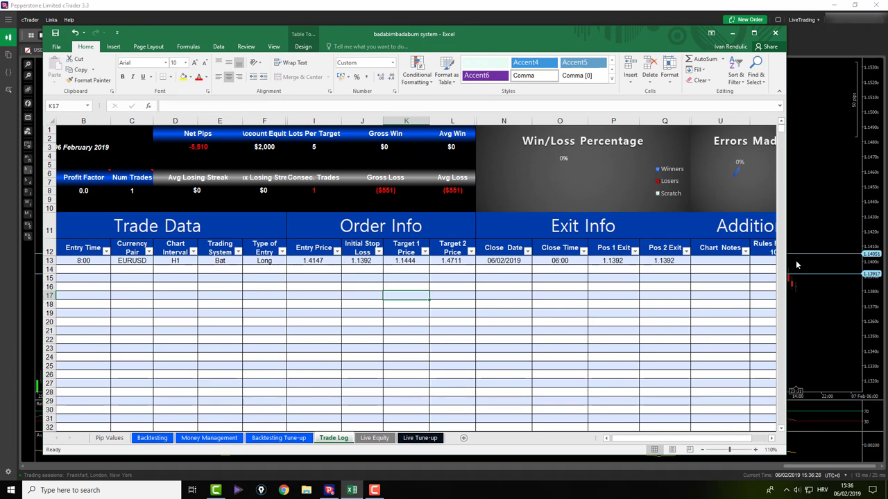
Switch to cTrader and examine the small rising channel and recent lows on the GBPUSD chart with the crosshair.
click(840, 263)
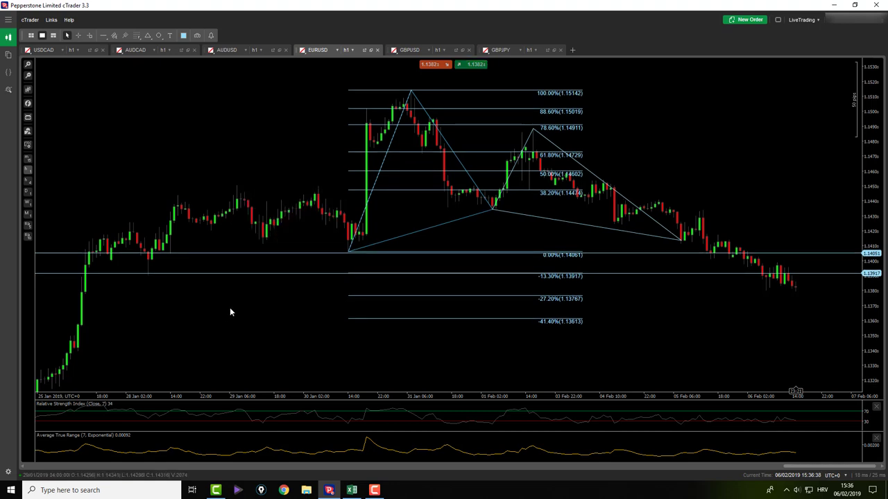
click(409, 50)
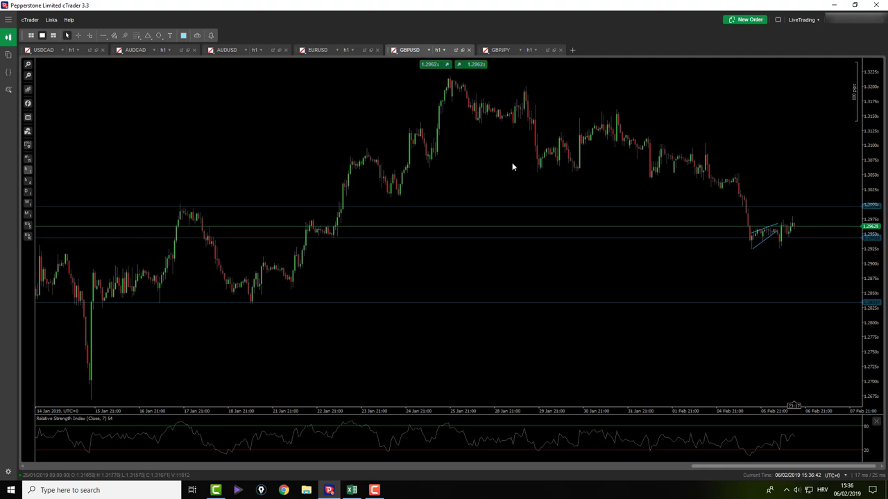
scroll(724, 281, up, 3)
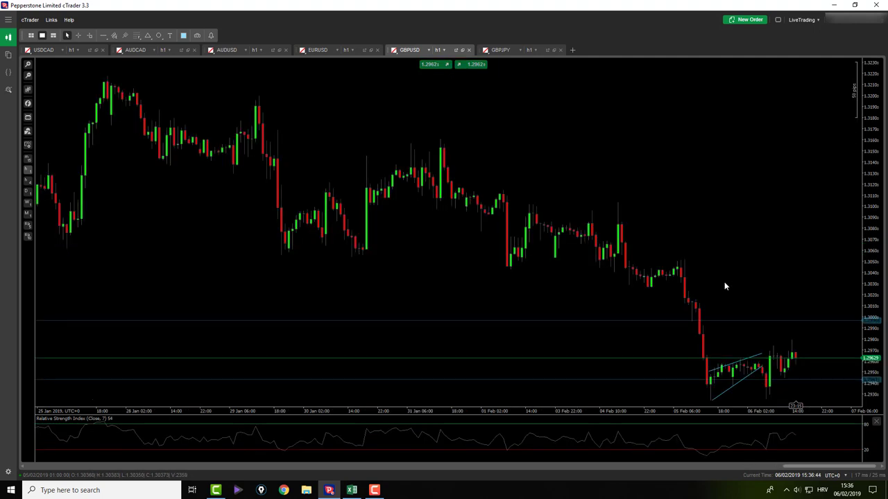
middle_click(766, 283)
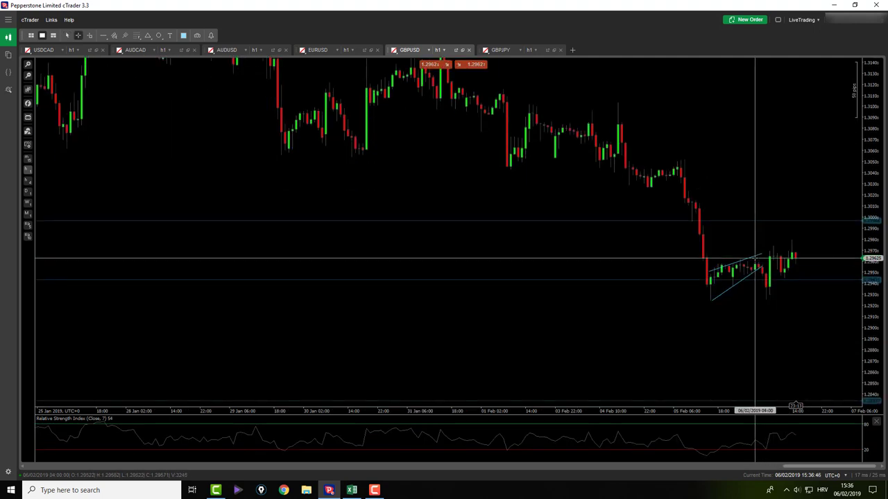
drag(755, 258, 768, 301)
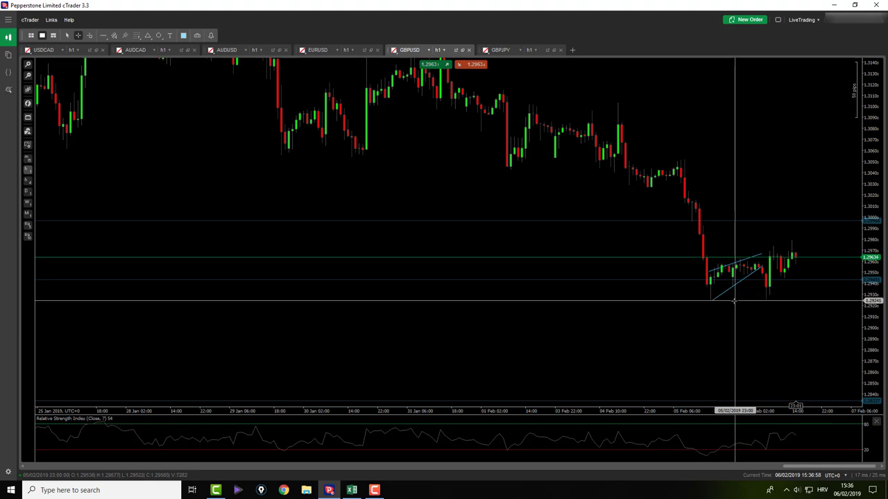
middle_click(655, 222)
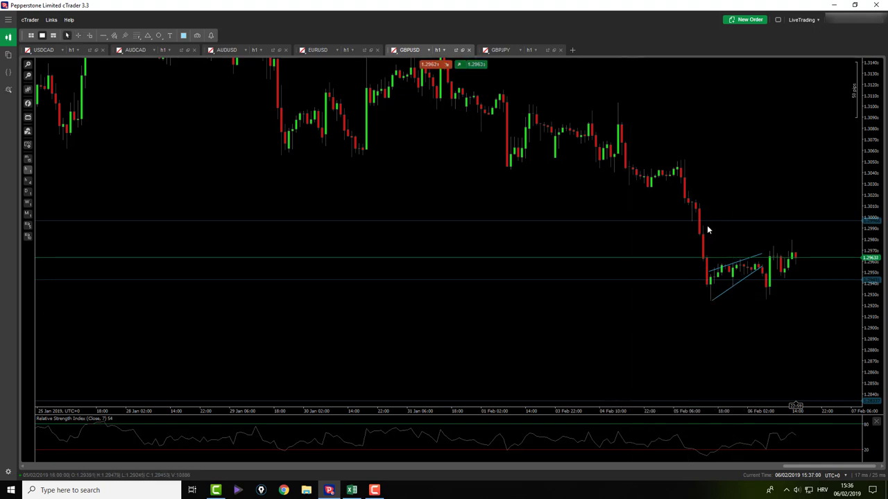
Open the GBPJPY chart and delete the Fibonacci retracement running from the 144.175 high to the 142.028 low.
click(500, 50)
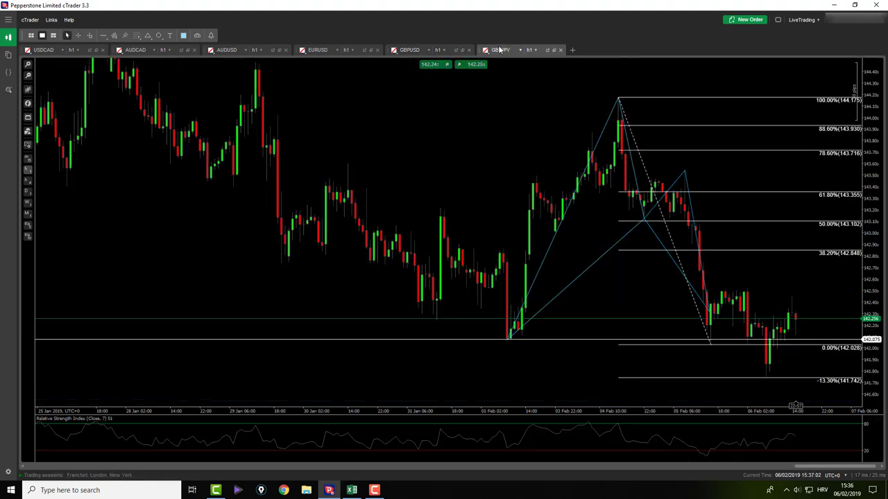
middle_click(714, 264)
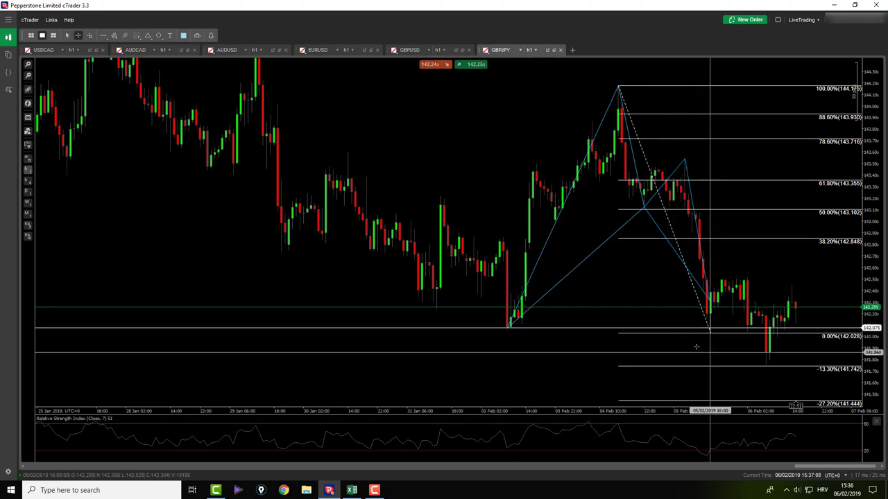
middle_click(658, 222)
click(643, 151)
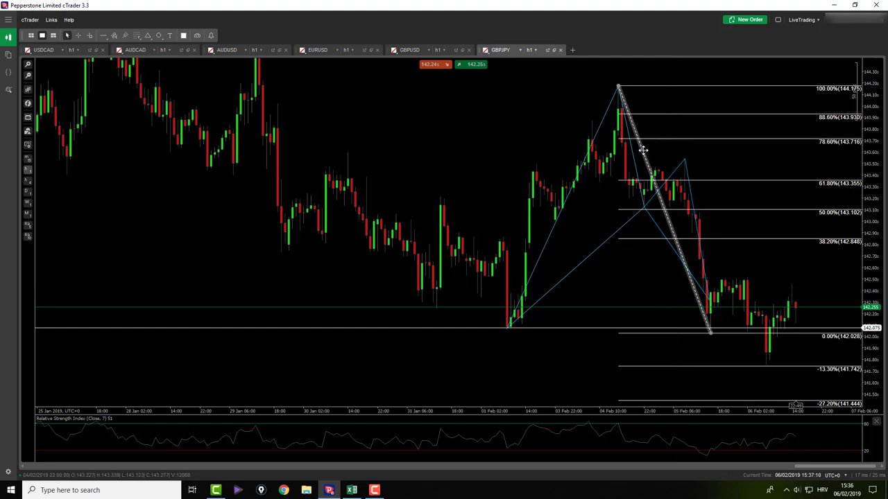
key(Delete)
click(137, 38)
click(148, 47)
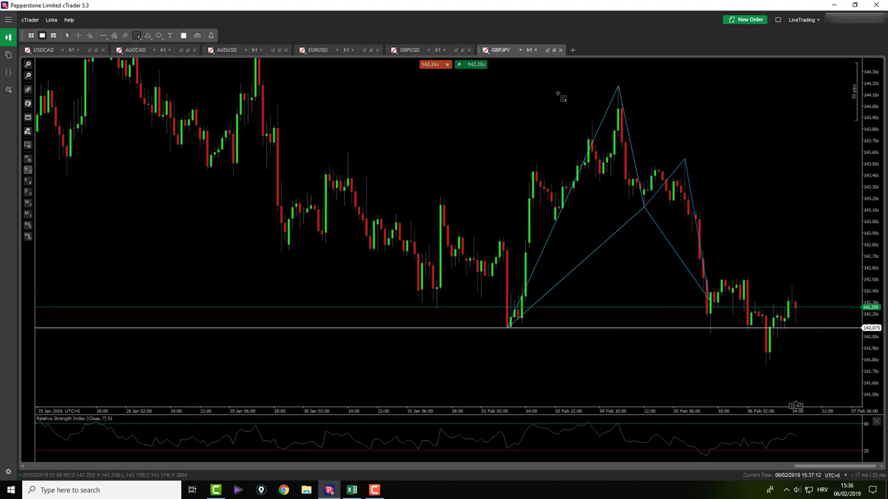
middle_click(643, 87)
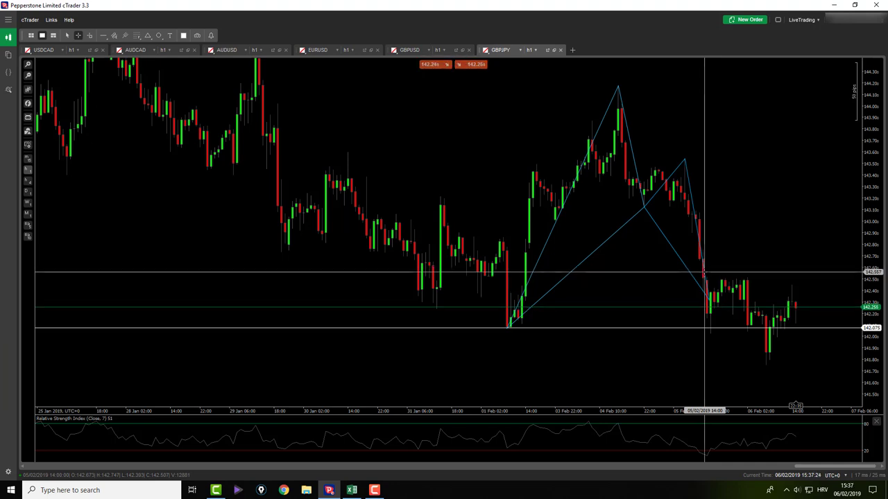
middle_click(684, 292)
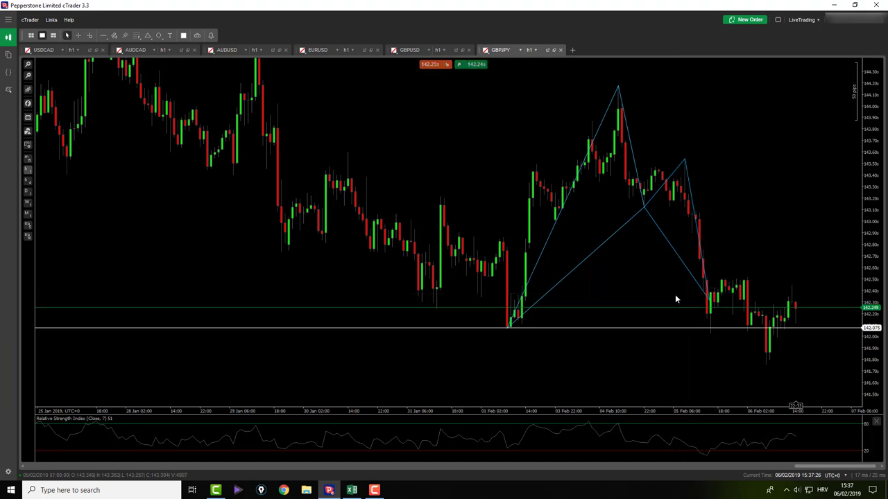
Draw a Fibonacci retracement on GBPJPY from the pattern's 144.175 high to its starting low at 142.074.
click(136, 35)
click(169, 54)
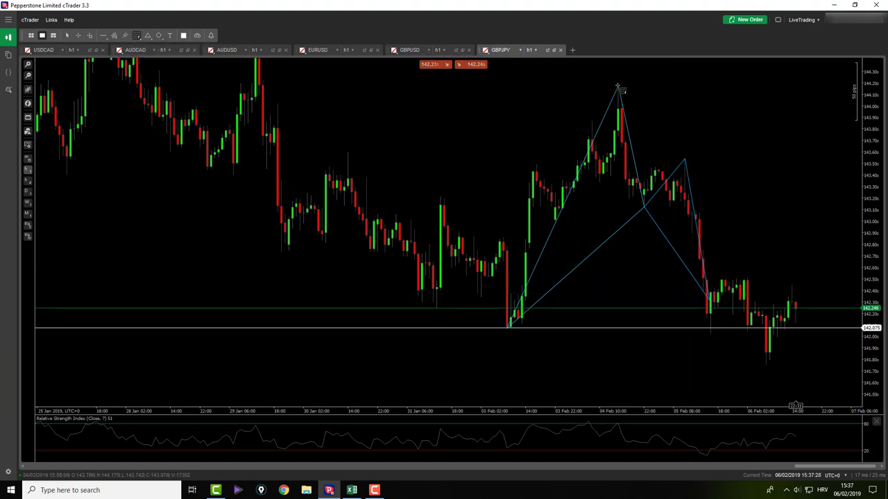
mouse_move(618, 87)
mouse_down()
mouse_move(506, 341)
mouse_move(507, 329)
mouse_up()
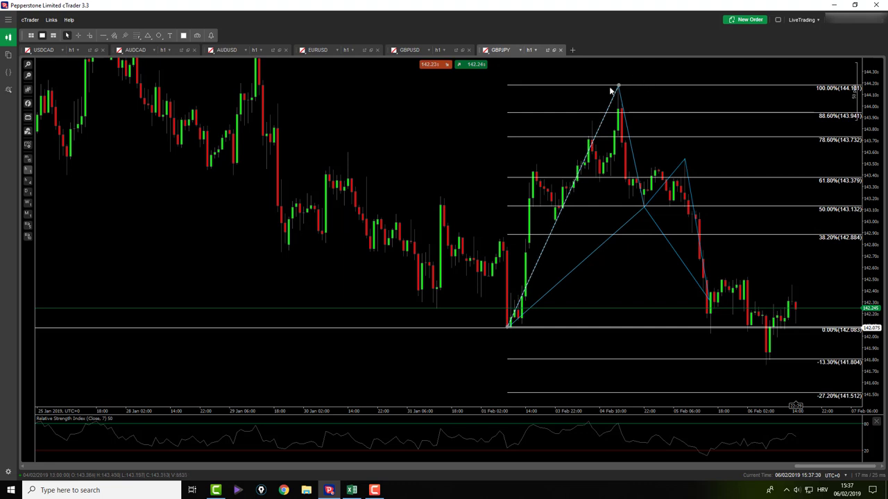
drag(619, 86, 620, 87)
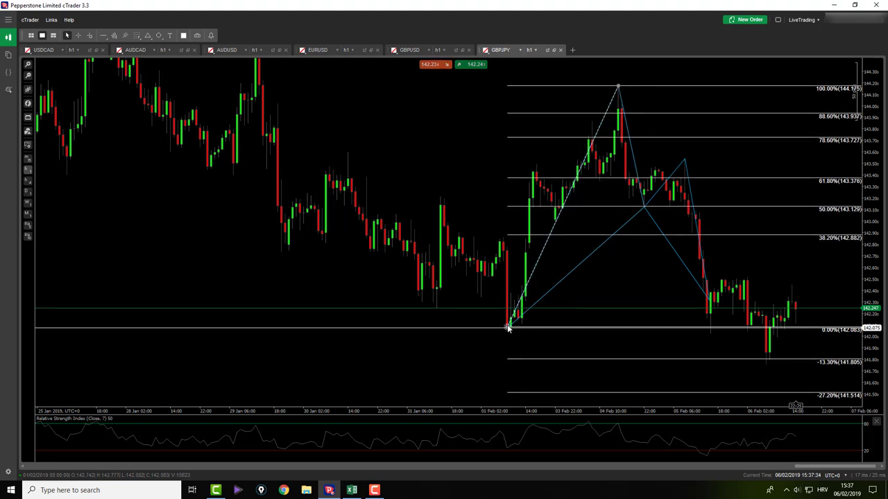
drag(509, 327, 511, 342)
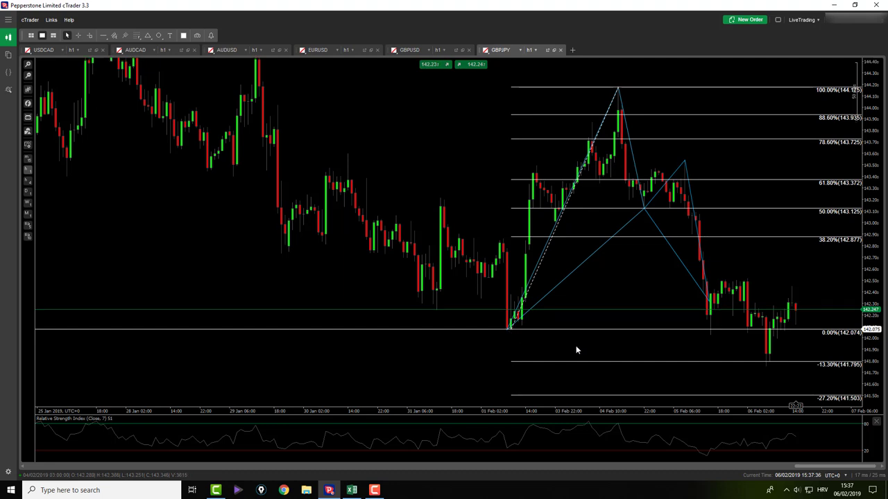
Examine the 6 February low on GBPJPY against the retracement's -13.30% level with the crosshair.
middle_click(698, 350)
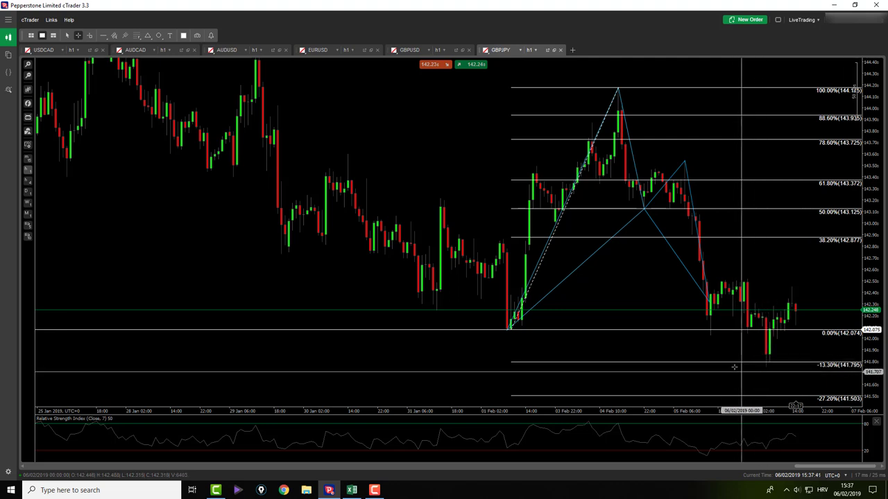
middle_click(753, 358)
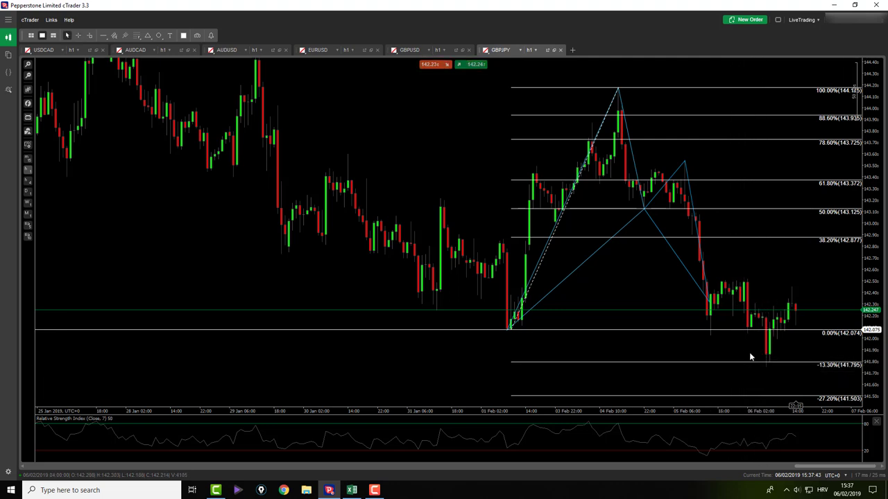
middle_click(737, 340)
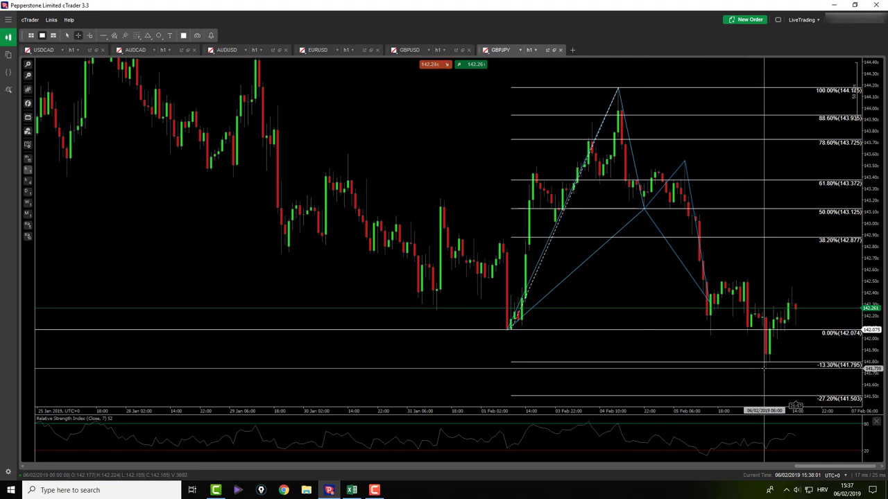
middle_click(446, 160)
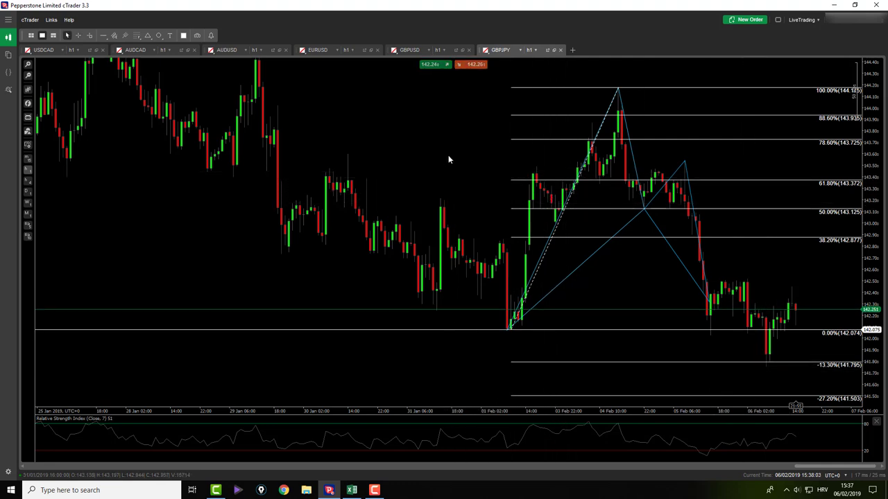